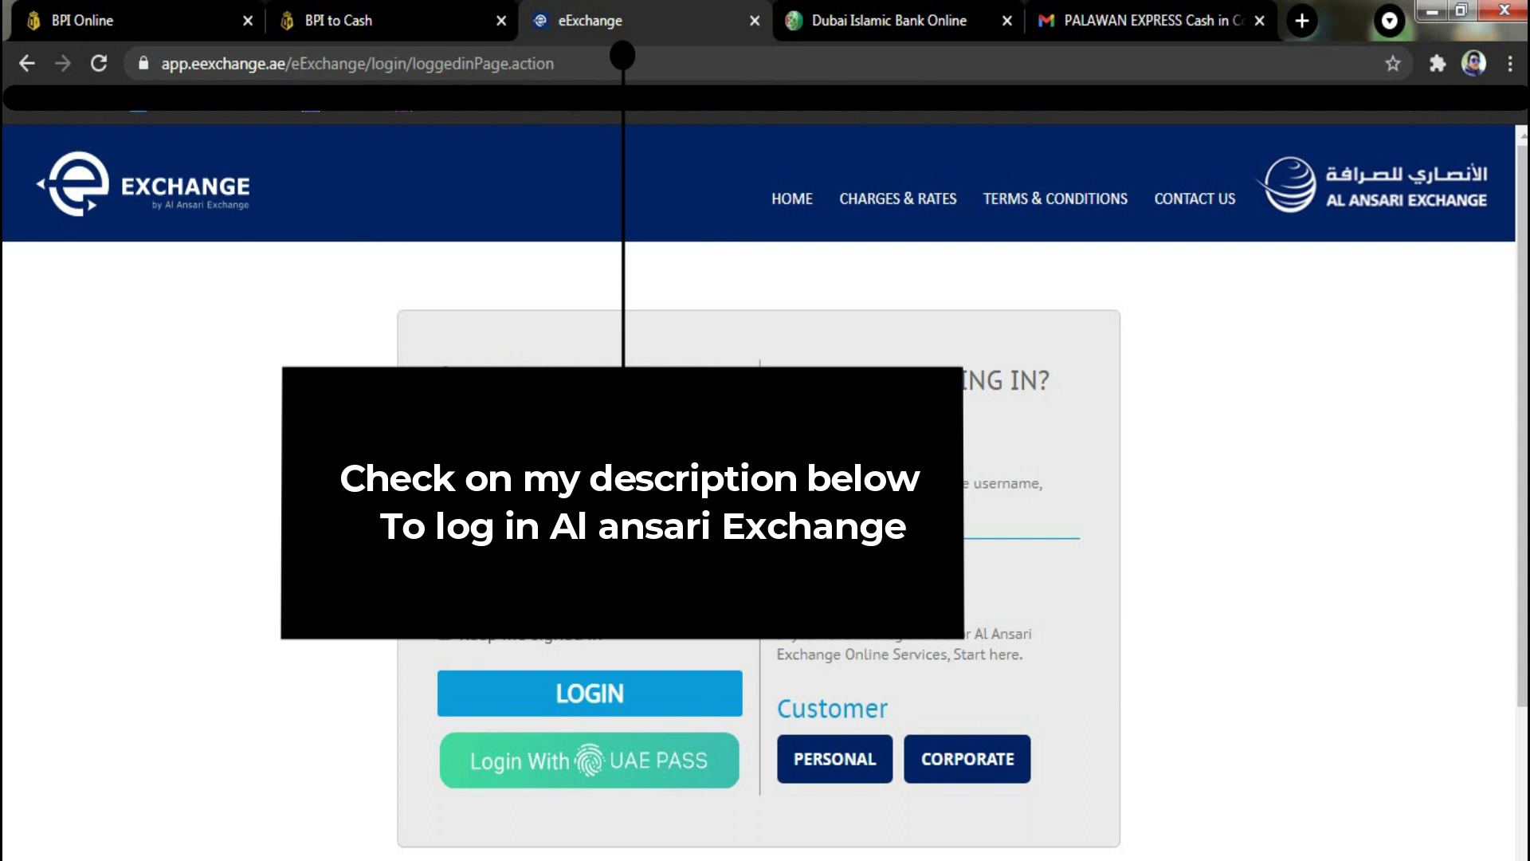
Step: Log in to eExchange and go to Beneficiary Management > Update Beneficiary
{"action": "left_click", "coordinate": [622, 470]}
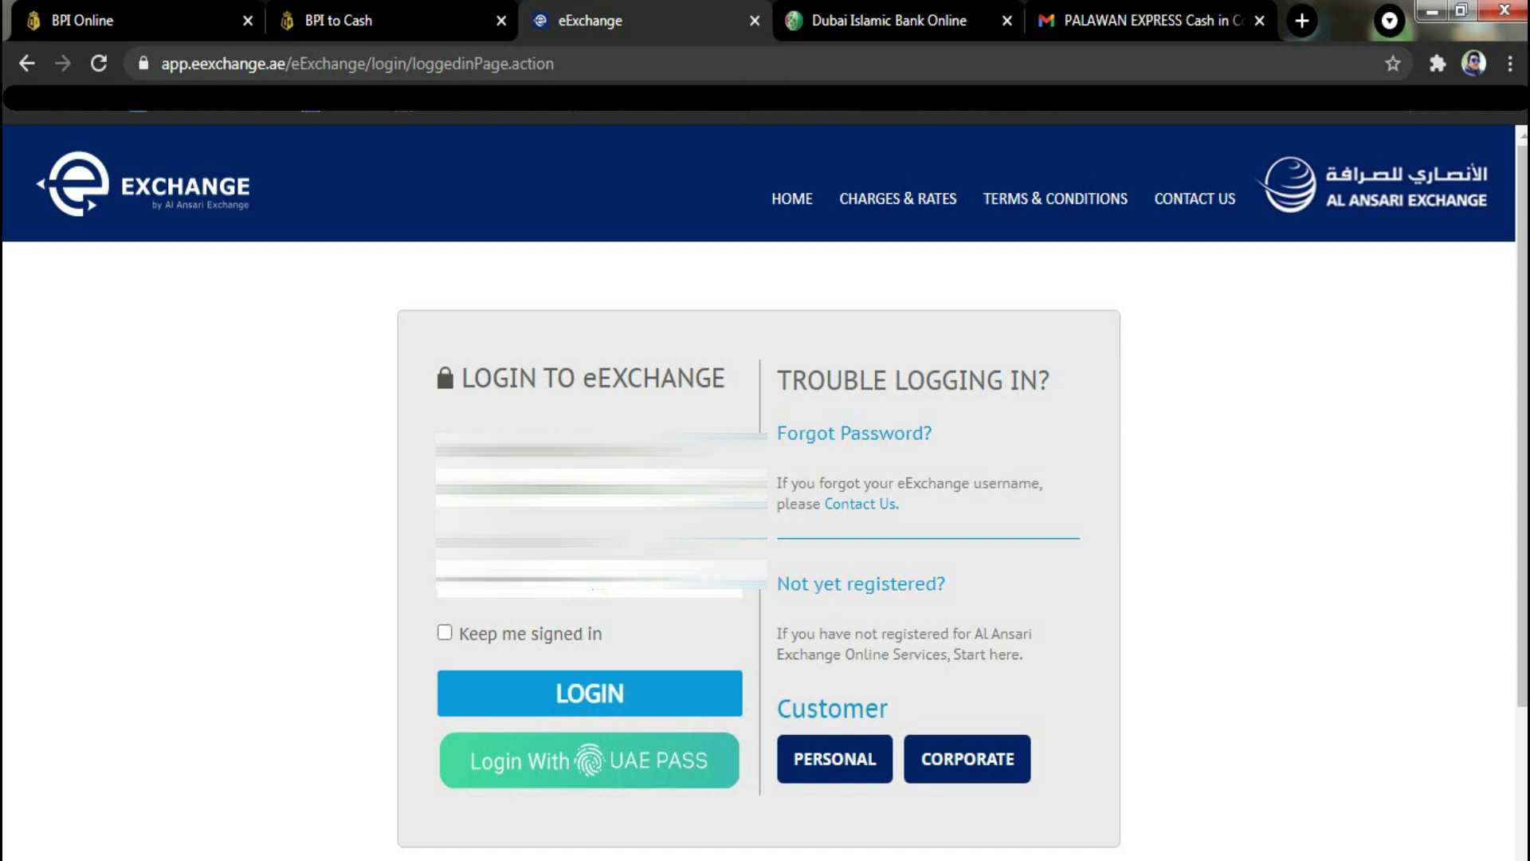
{"action": "key", "text": "Return"}
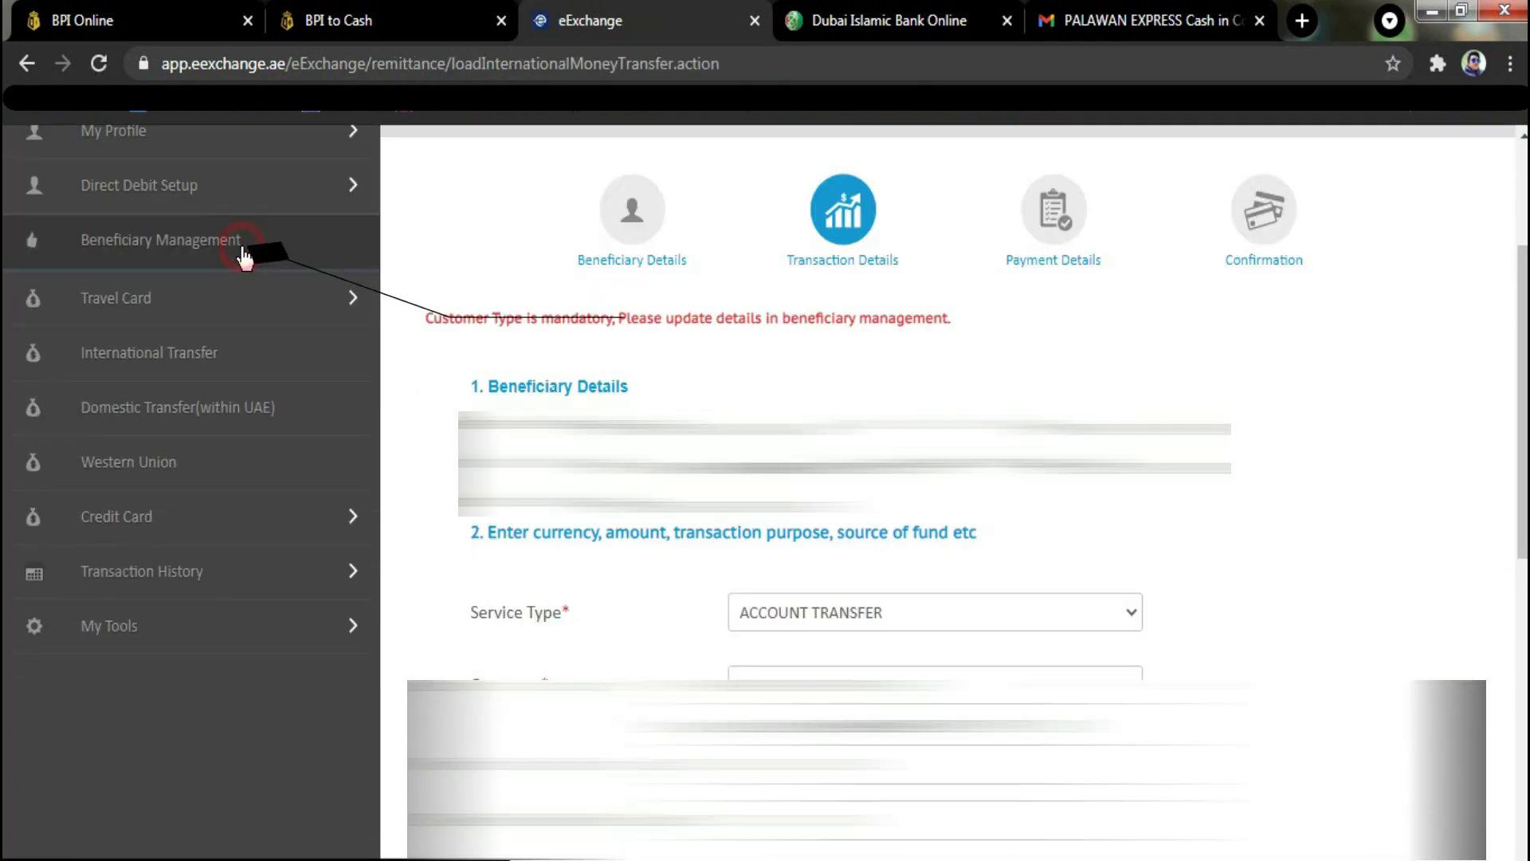
{"action": "left_click", "coordinate": [250, 266]}
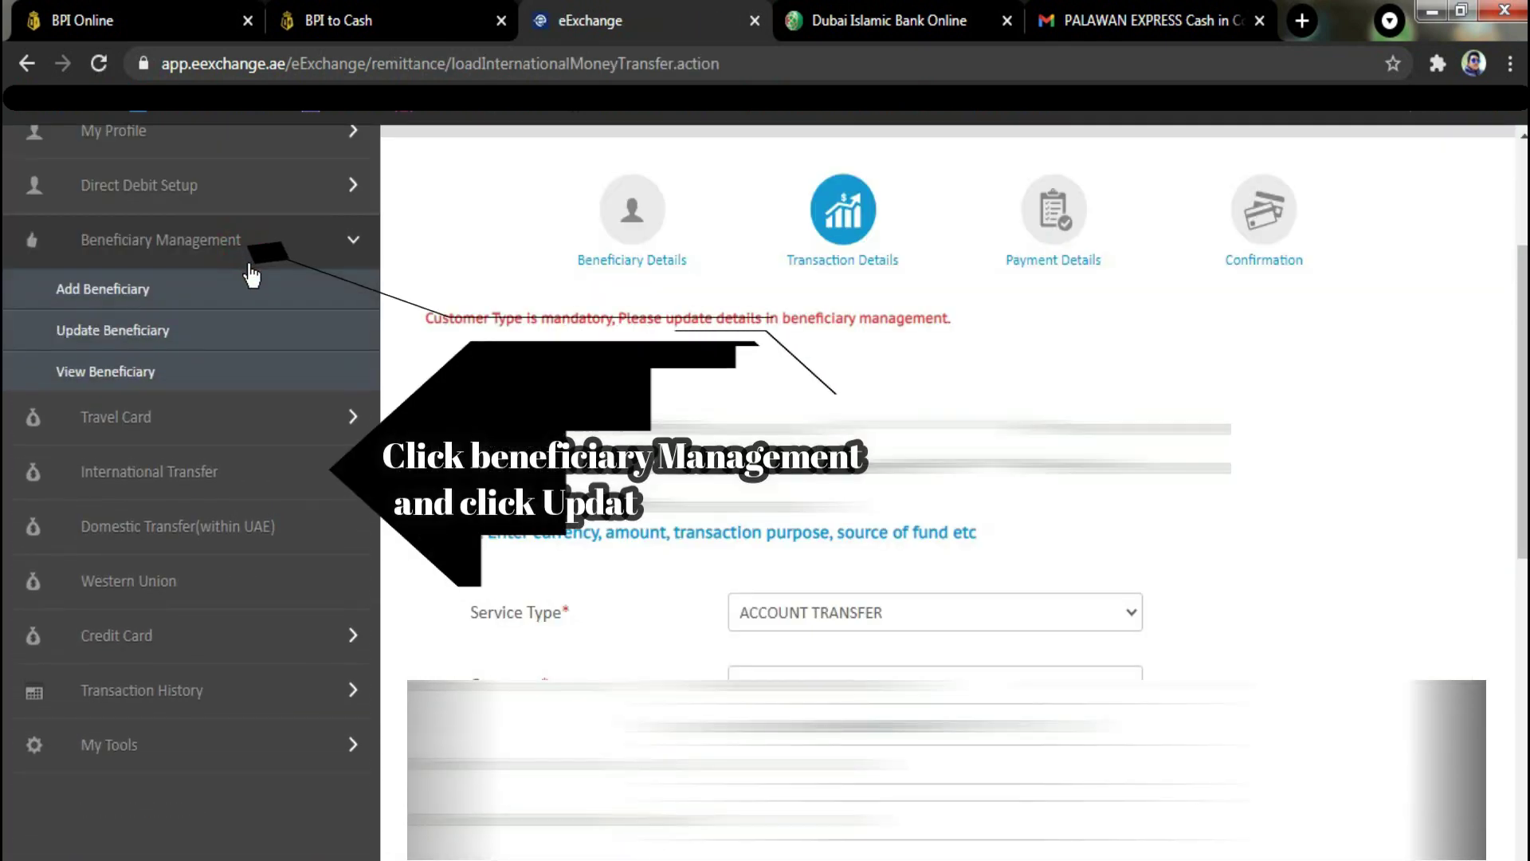
{"action": "left_click", "coordinate": [239, 332]}
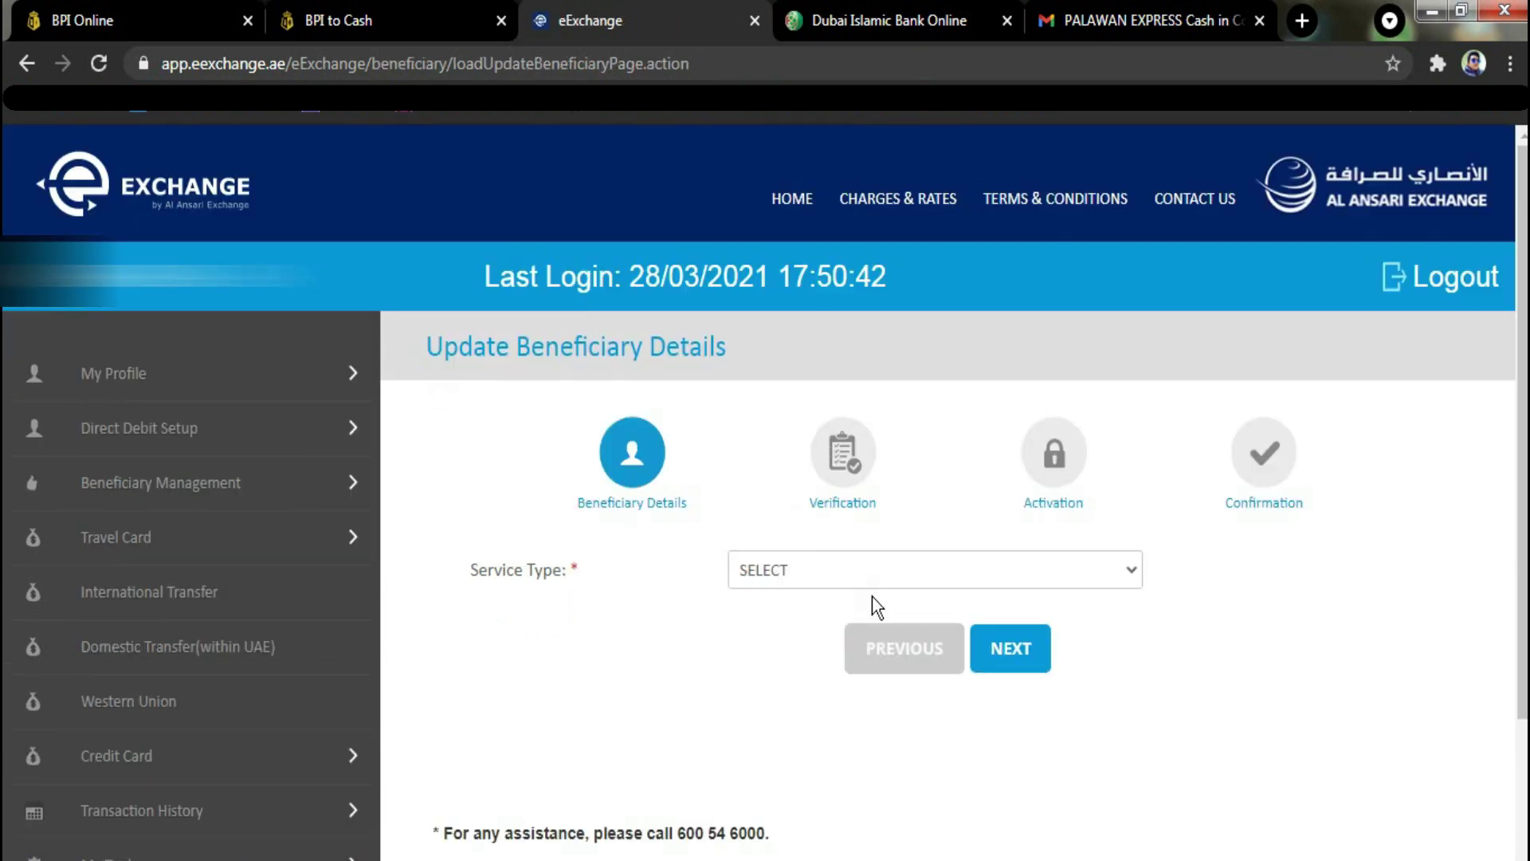
Step: Set Service Type to CASH EXPRESS - INSTANT TRANSFER and select the saved beneficiary
{"action": "left_click", "coordinate": [886, 563]}
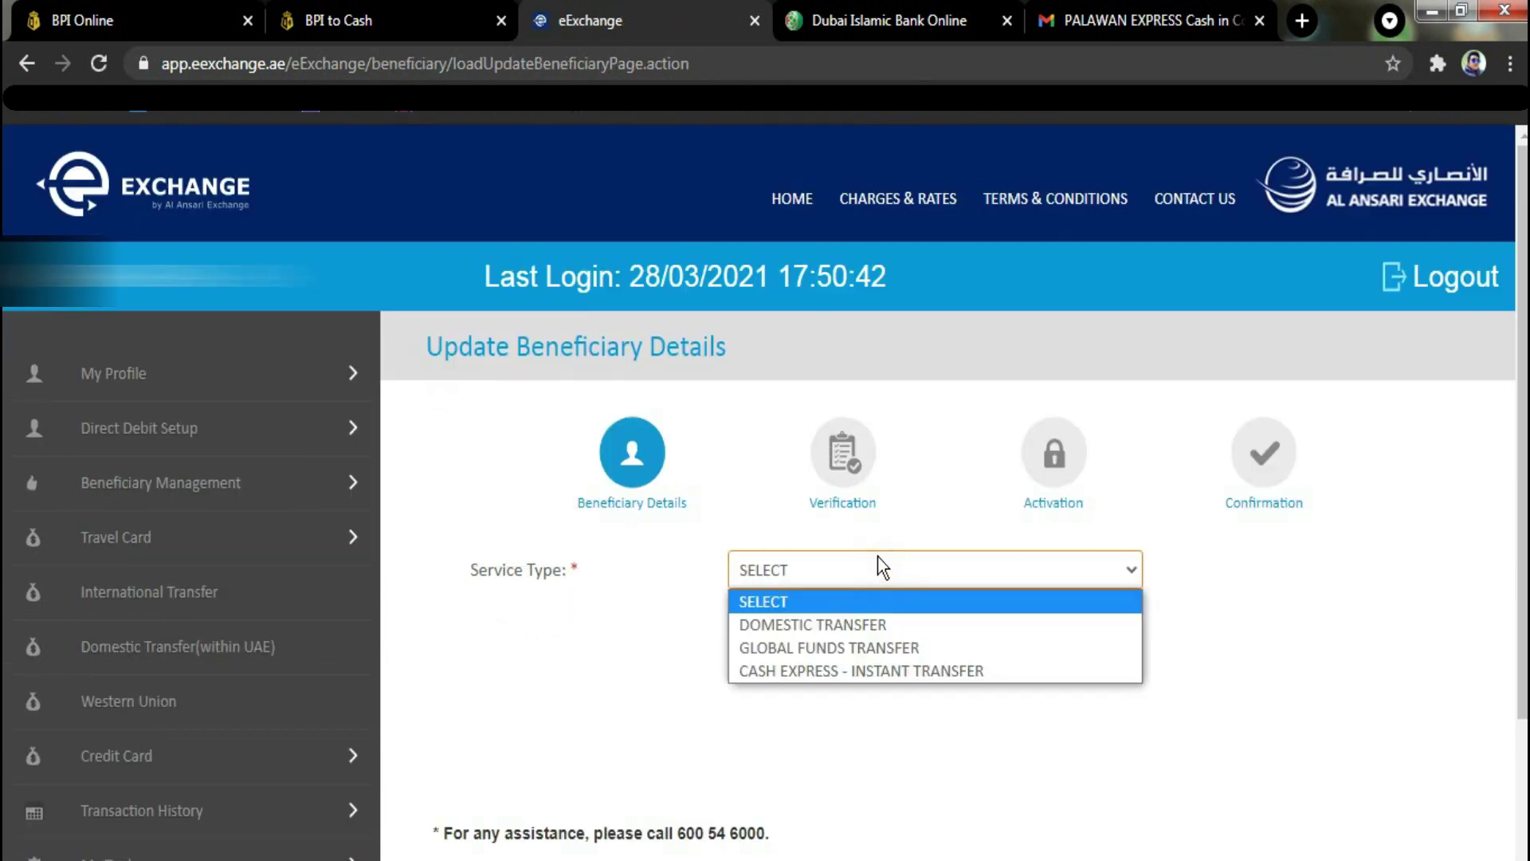
{"action": "left_click", "coordinate": [927, 672]}
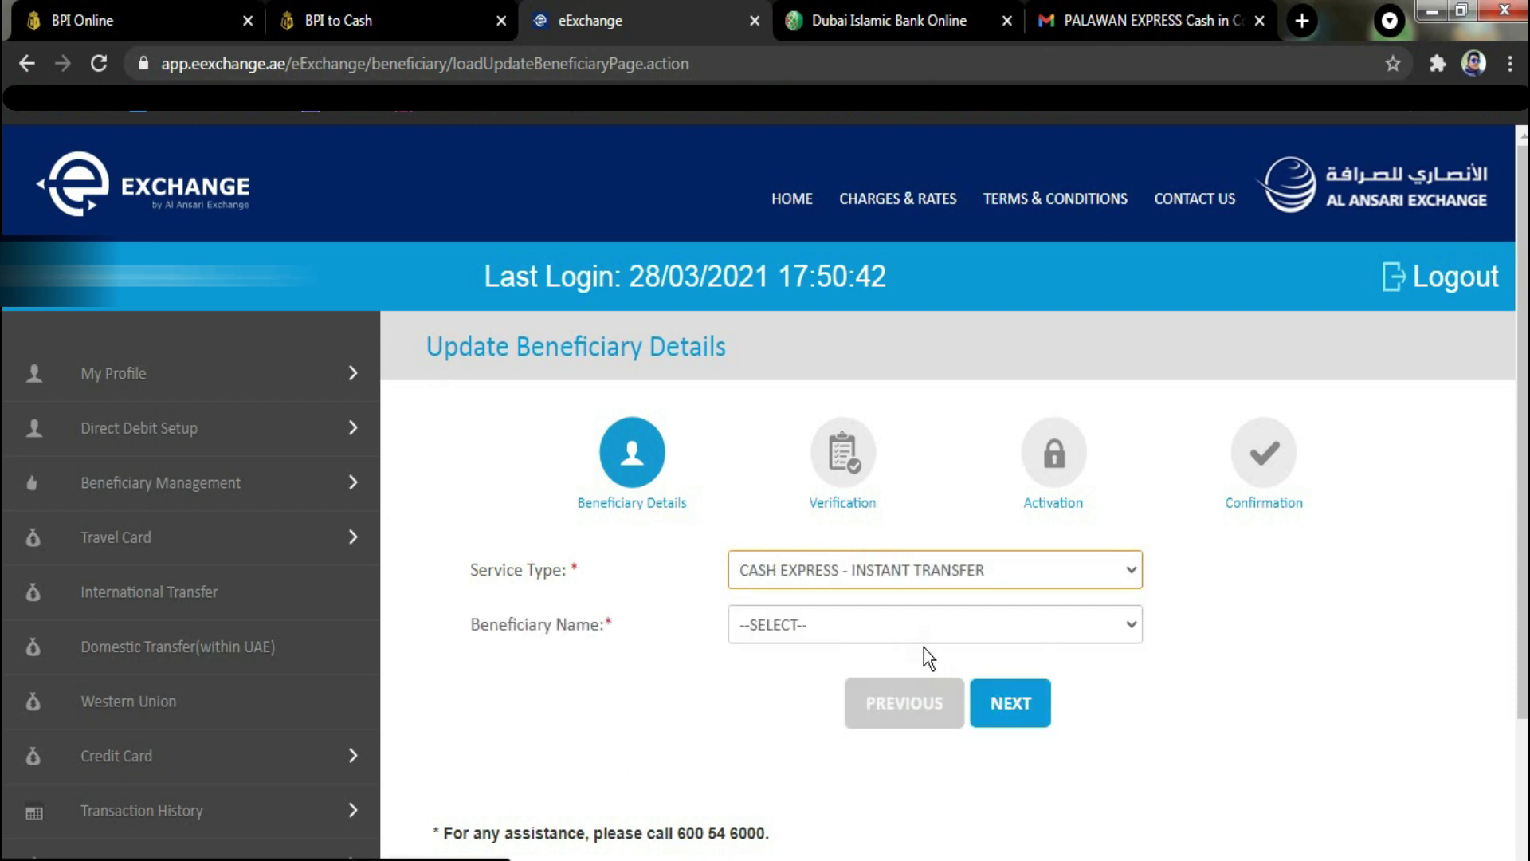
{"action": "left_click", "coordinate": [960, 625]}
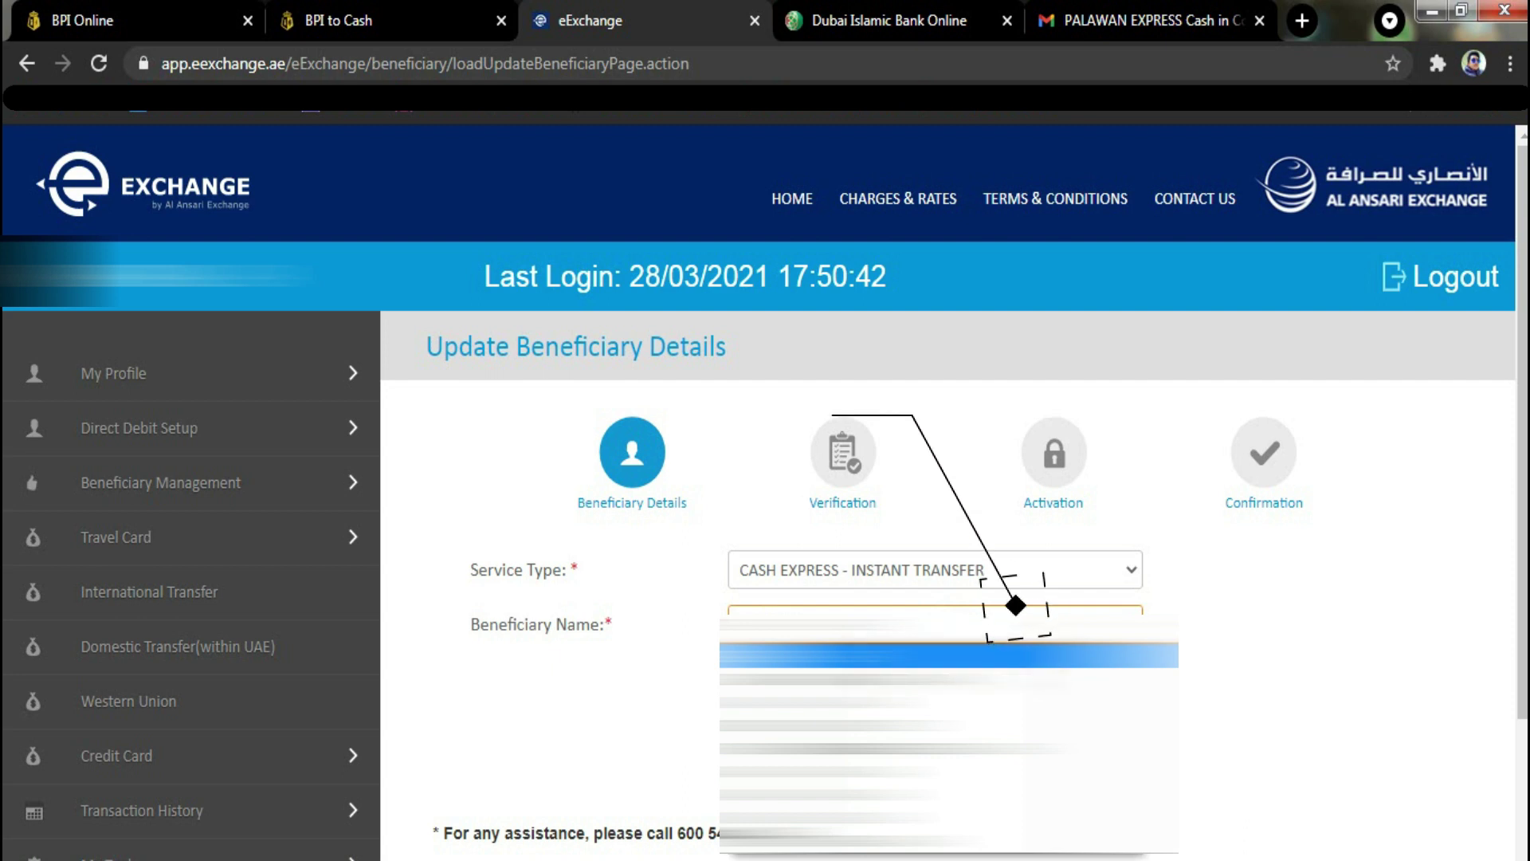
{"action": "key", "text": "Down"}
{"action": "key", "text": "Down"}
{"action": "key", "text": "Down"}
{"action": "key", "text": "Down"}
{"action": "key", "text": "Down"}
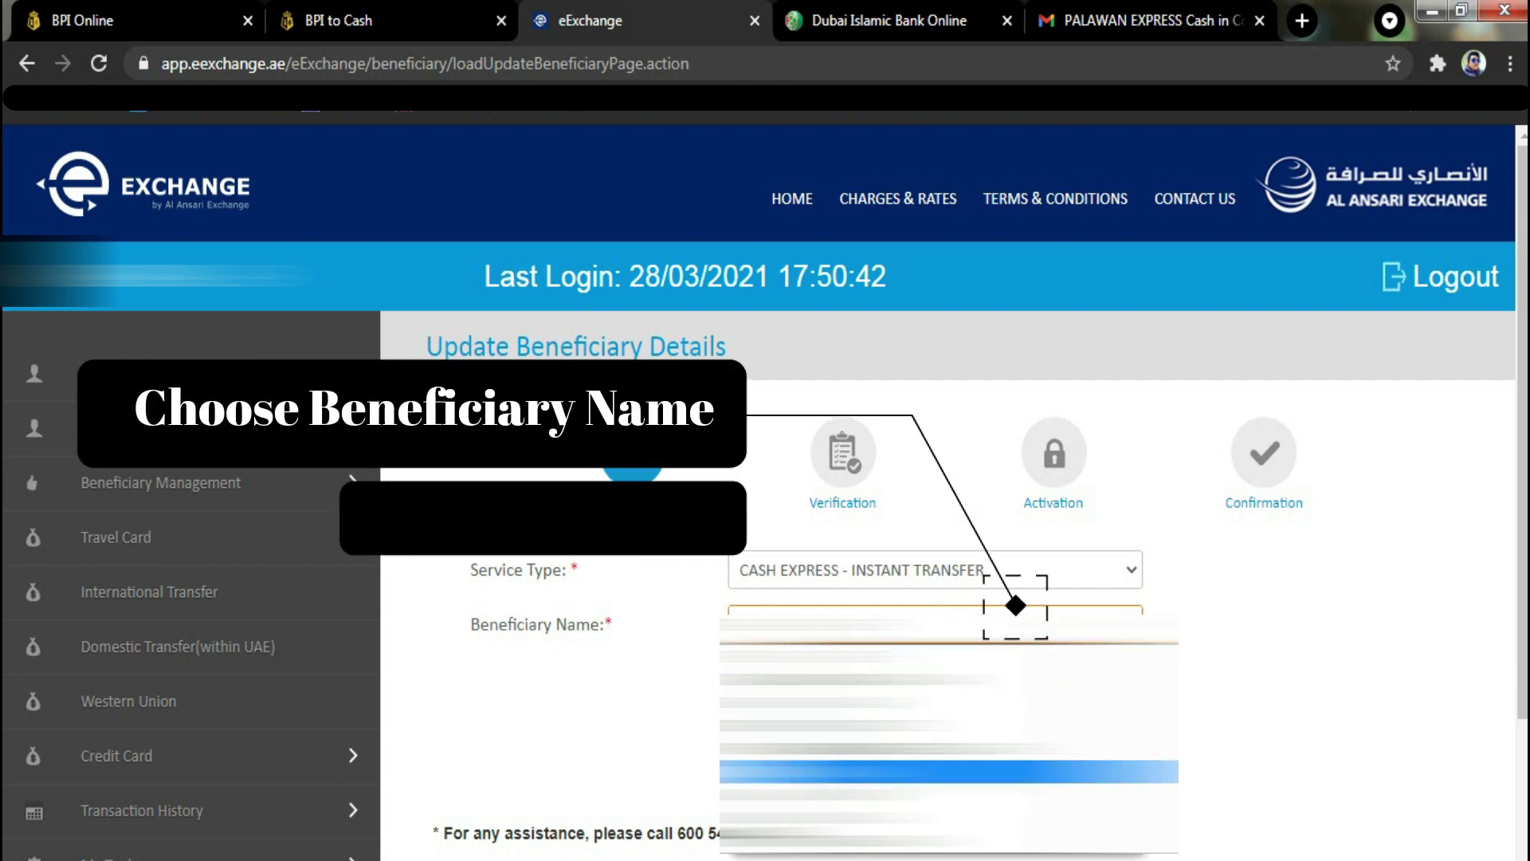
{"action": "key", "text": "Return"}
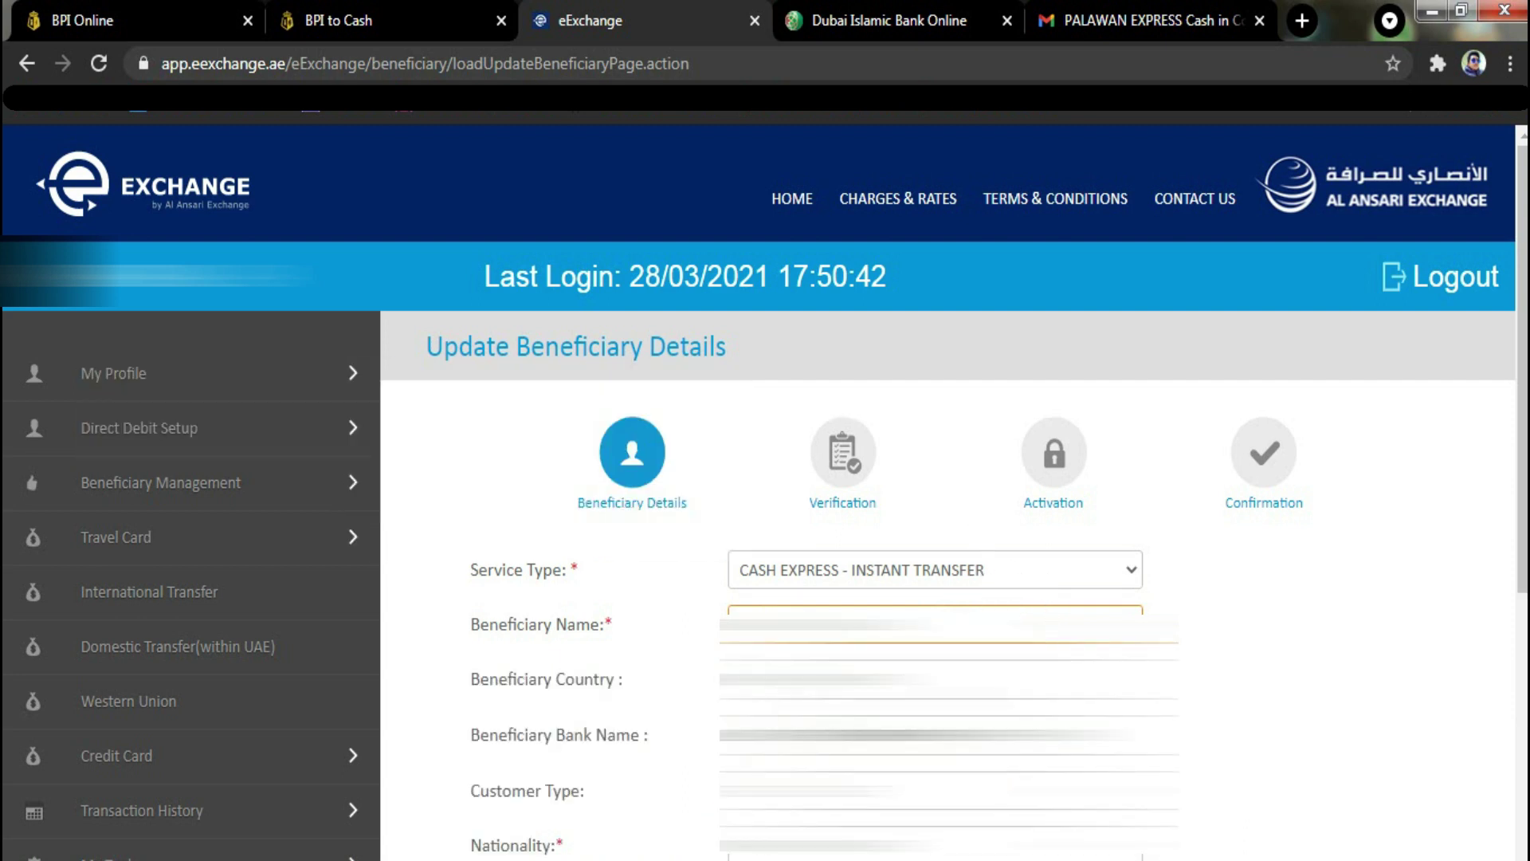
Step: Re-select the beneficiary from the Beneficiary Name dropdown
{"action": "scroll", "coordinate": [948, 558], "scroll_direction": "down", "scroll_amount": 2}
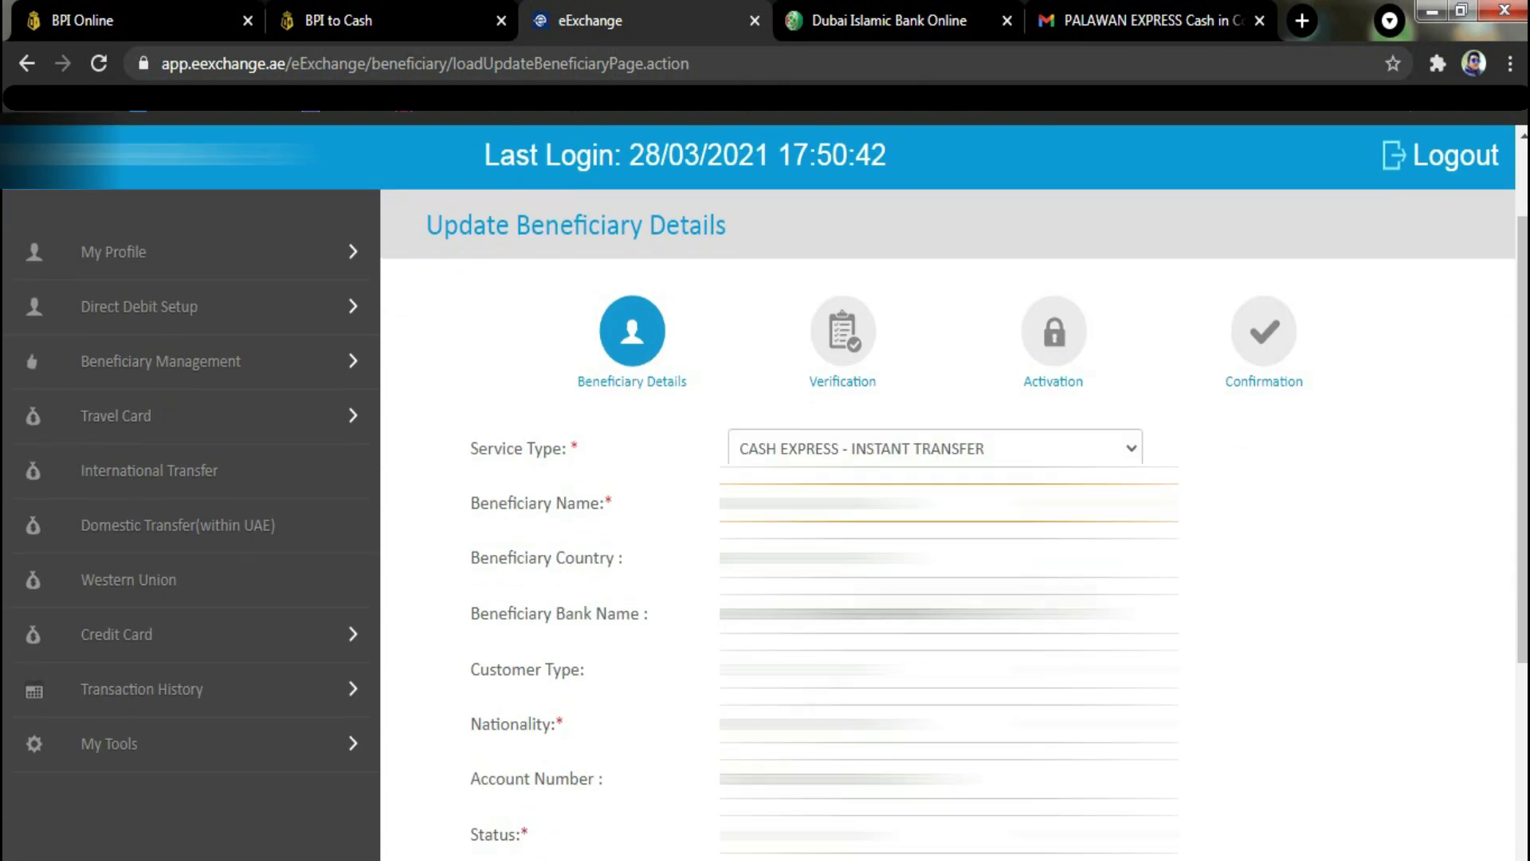
{"action": "key", "text": "alt+Down"}
{"action": "key", "text": "Down"}
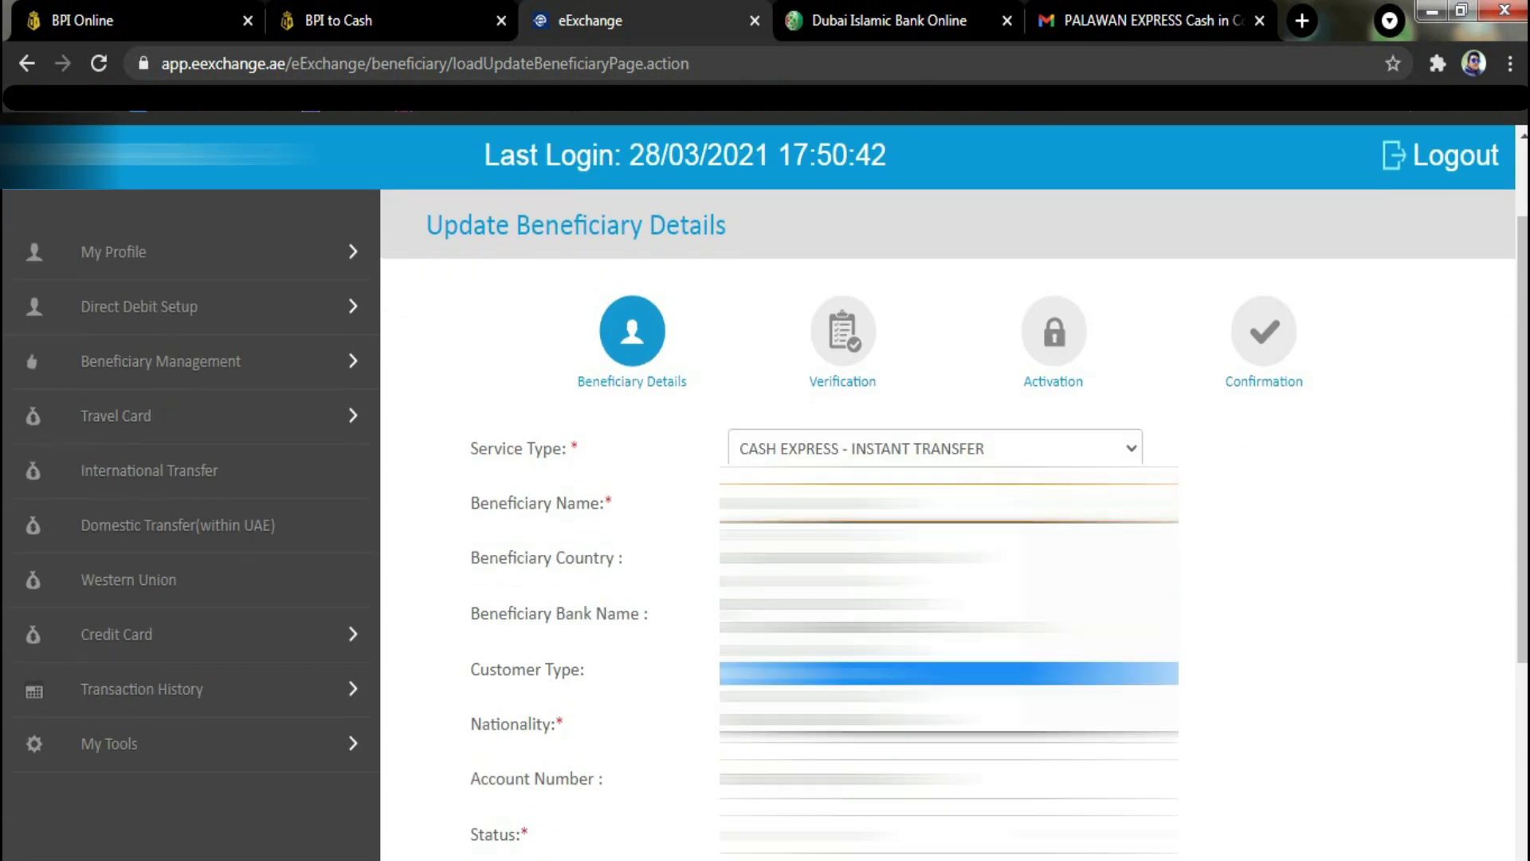
{"action": "key", "text": "Return"}
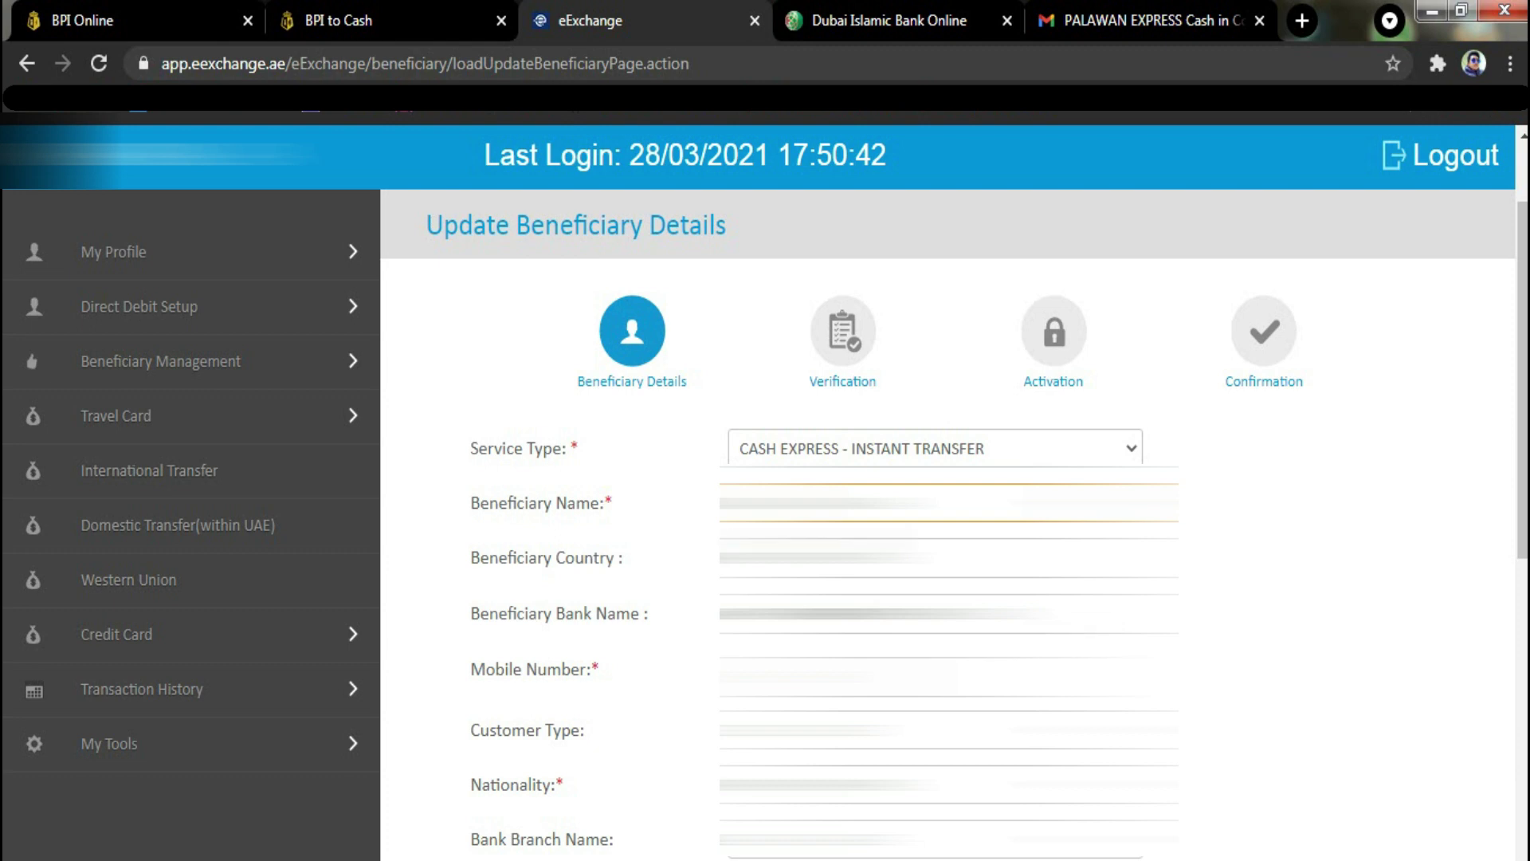
{"action": "scroll", "coordinate": [948, 558], "scroll_direction": "down", "scroll_amount": 2}
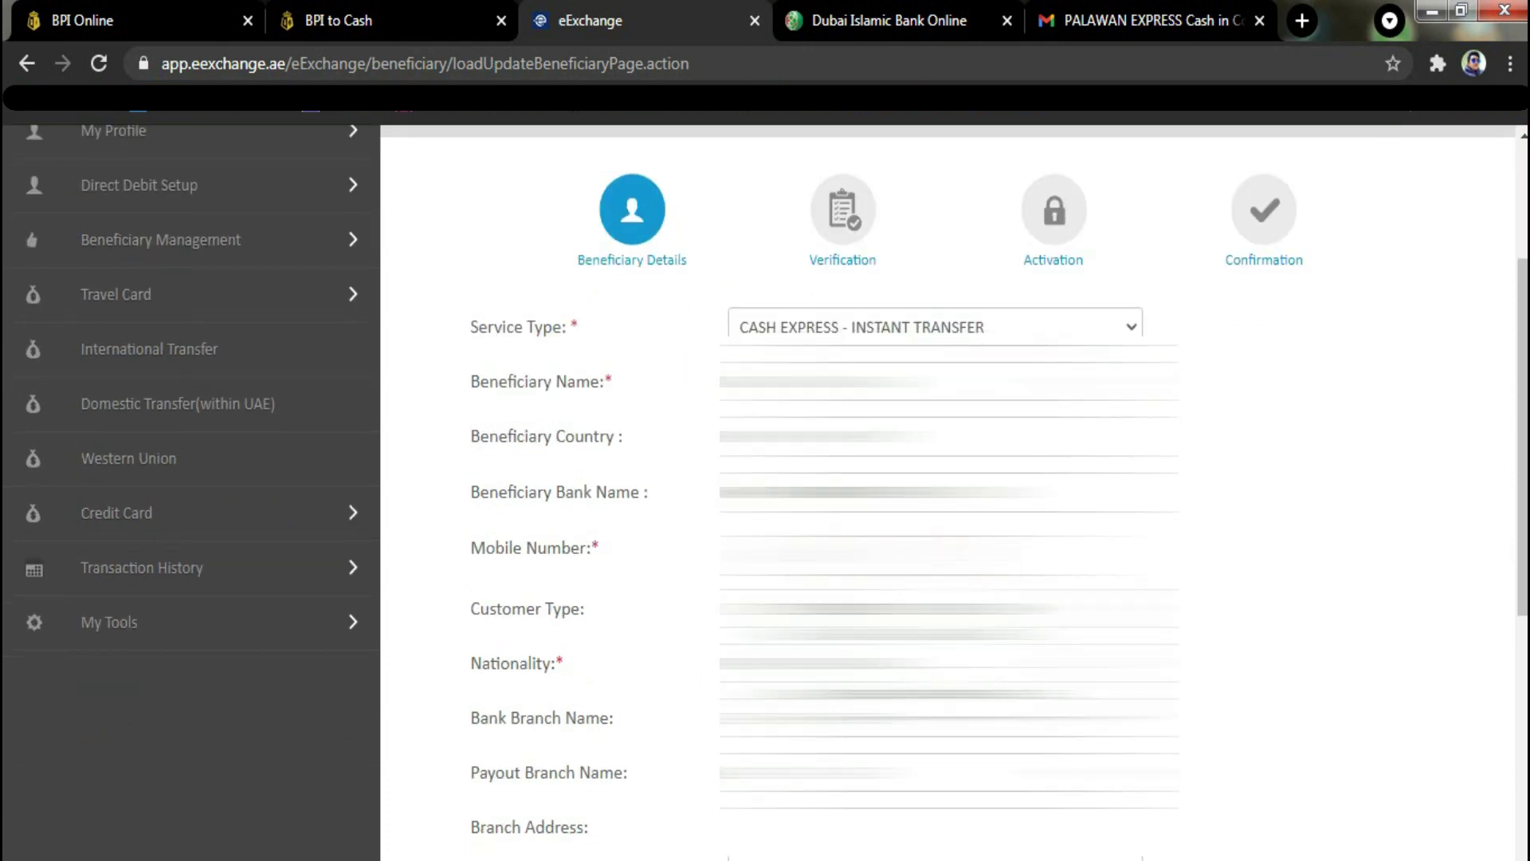
{"action": "left_click", "coordinate": [1212, 537]}
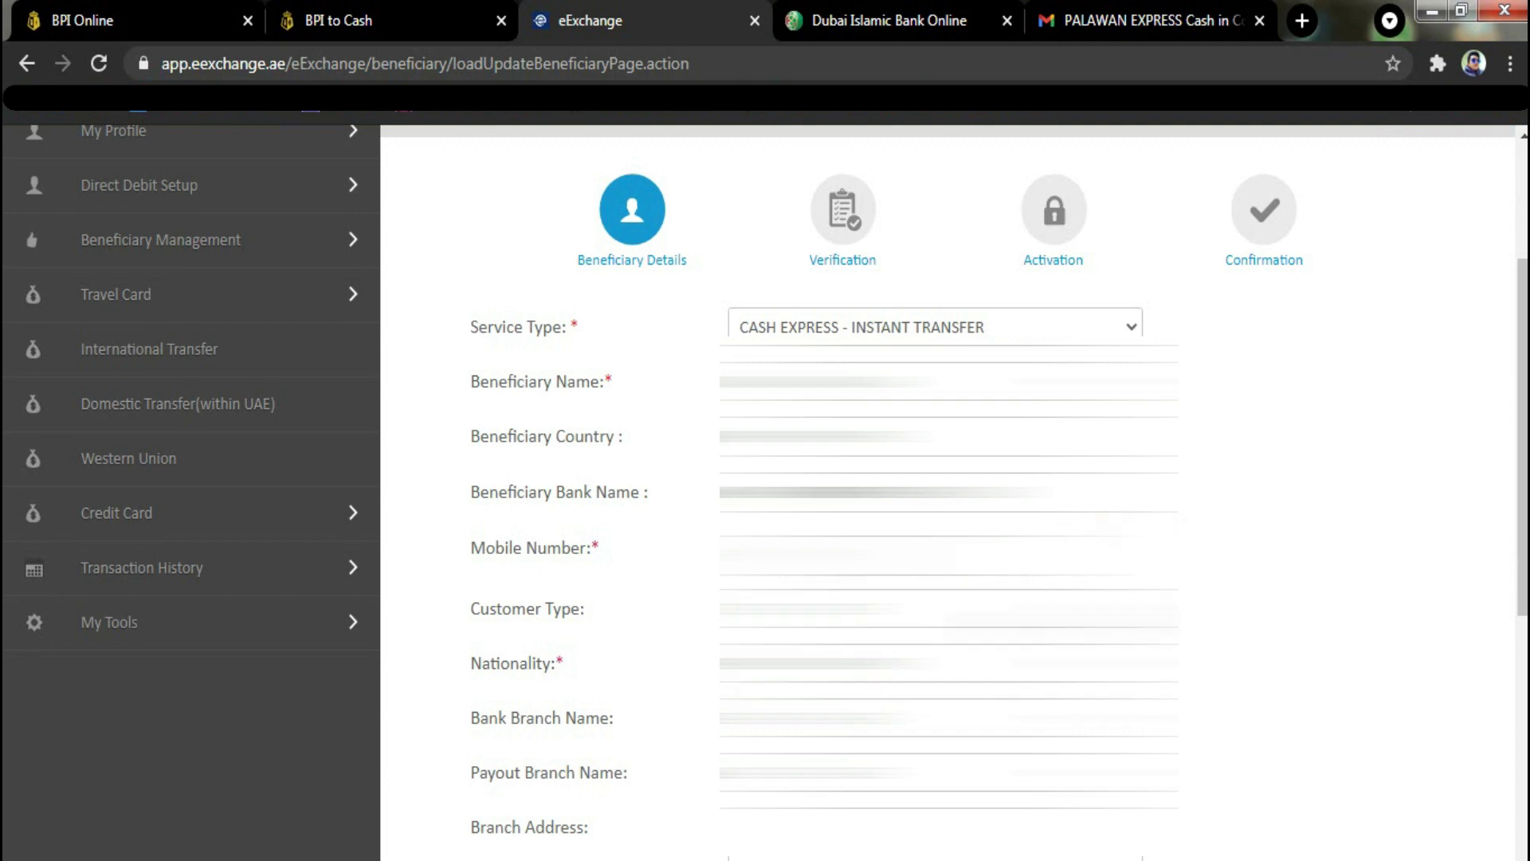
Step: Fill in Customer Type, the payout branch and the branch address fields
{"action": "left_click", "coordinate": [948, 608]}
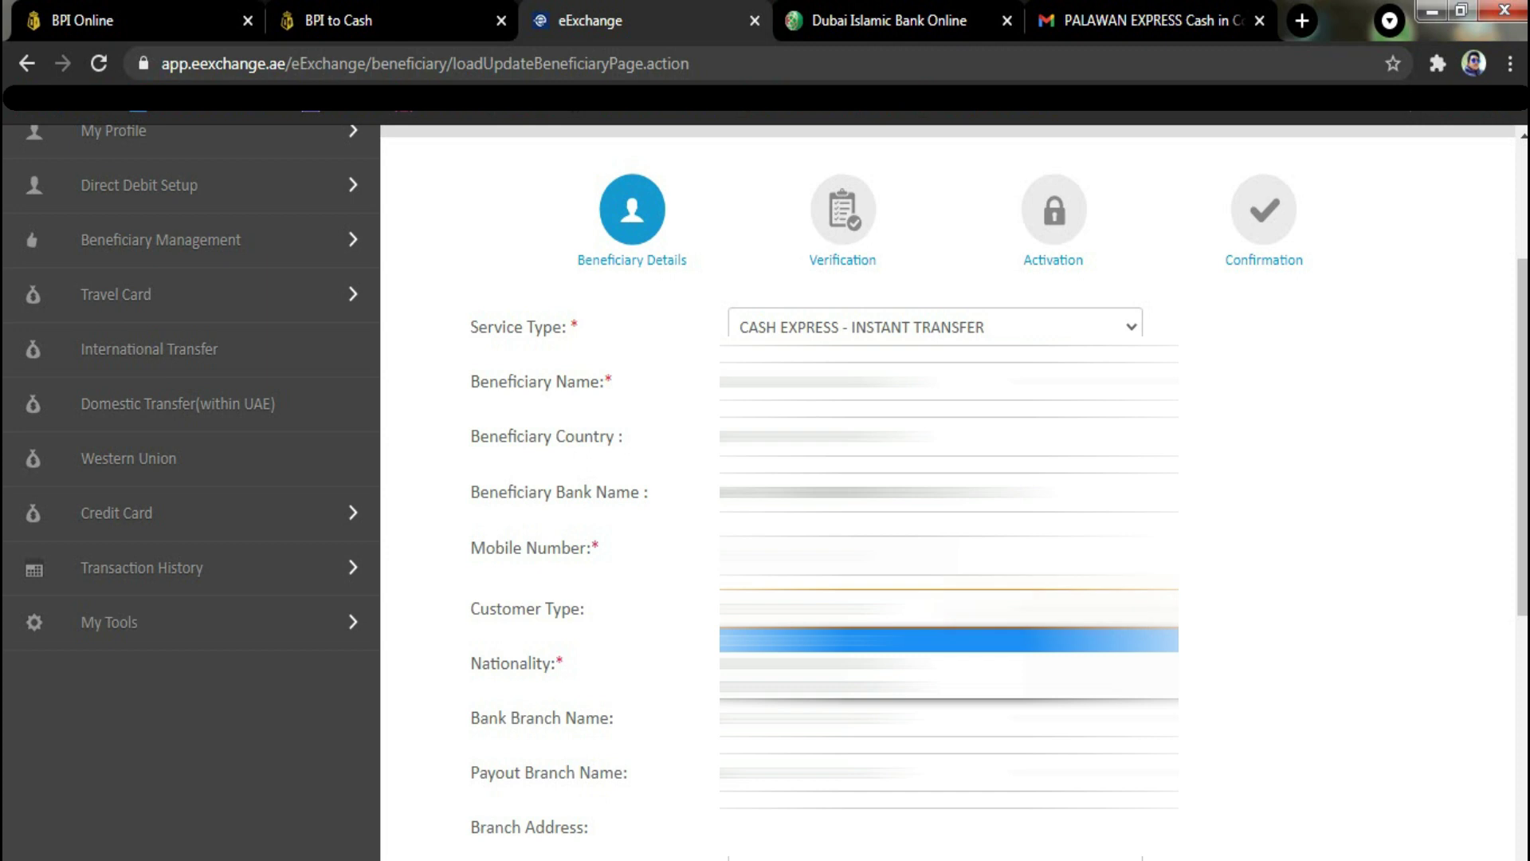
{"action": "scroll", "coordinate": [948, 478], "scroll_direction": "down", "scroll_amount": 1}
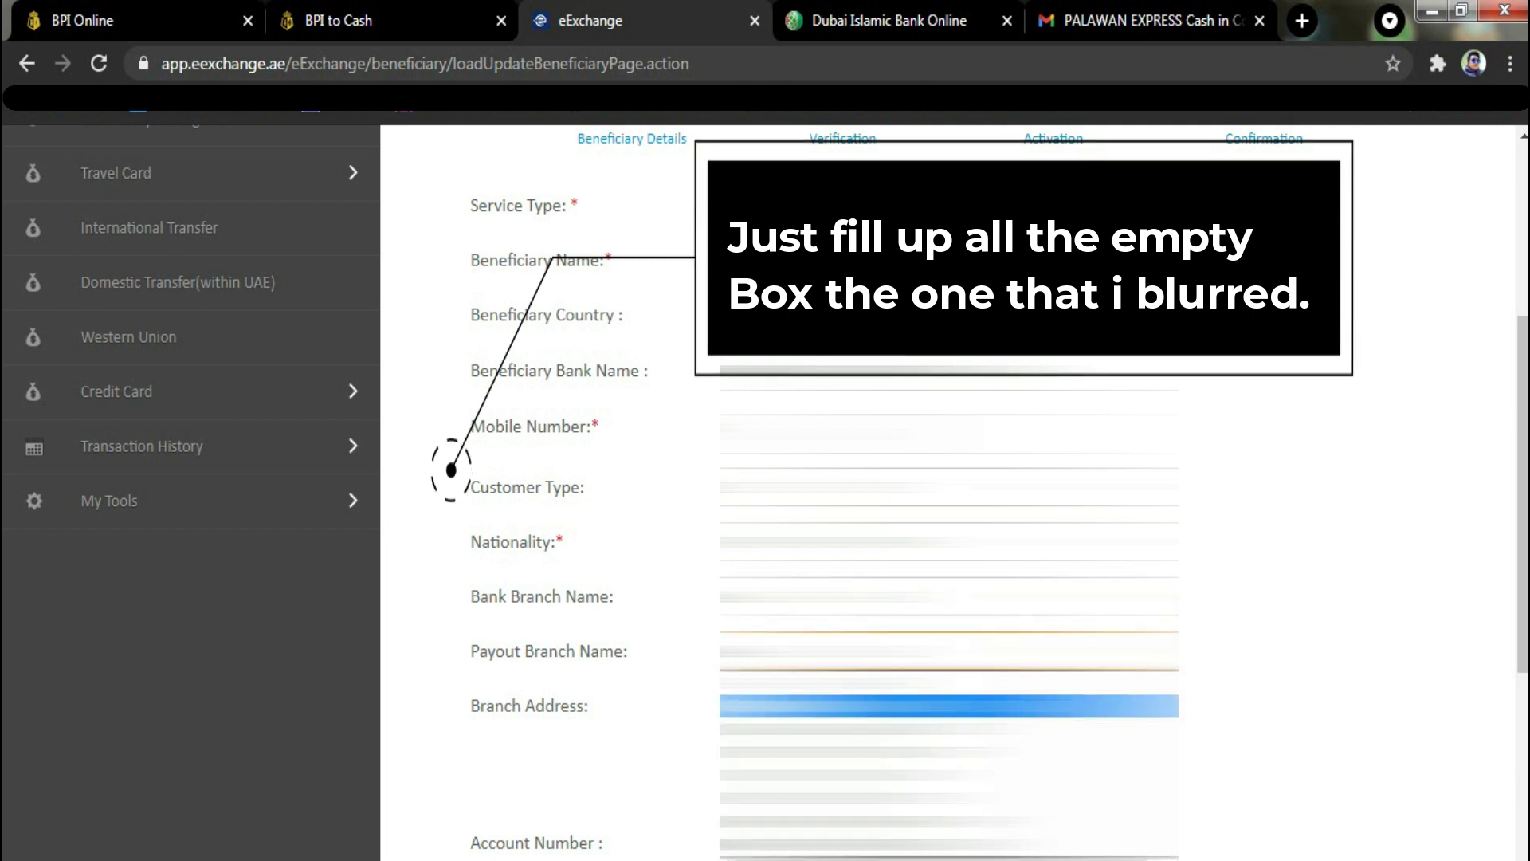
{"action": "key", "text": "Return"}
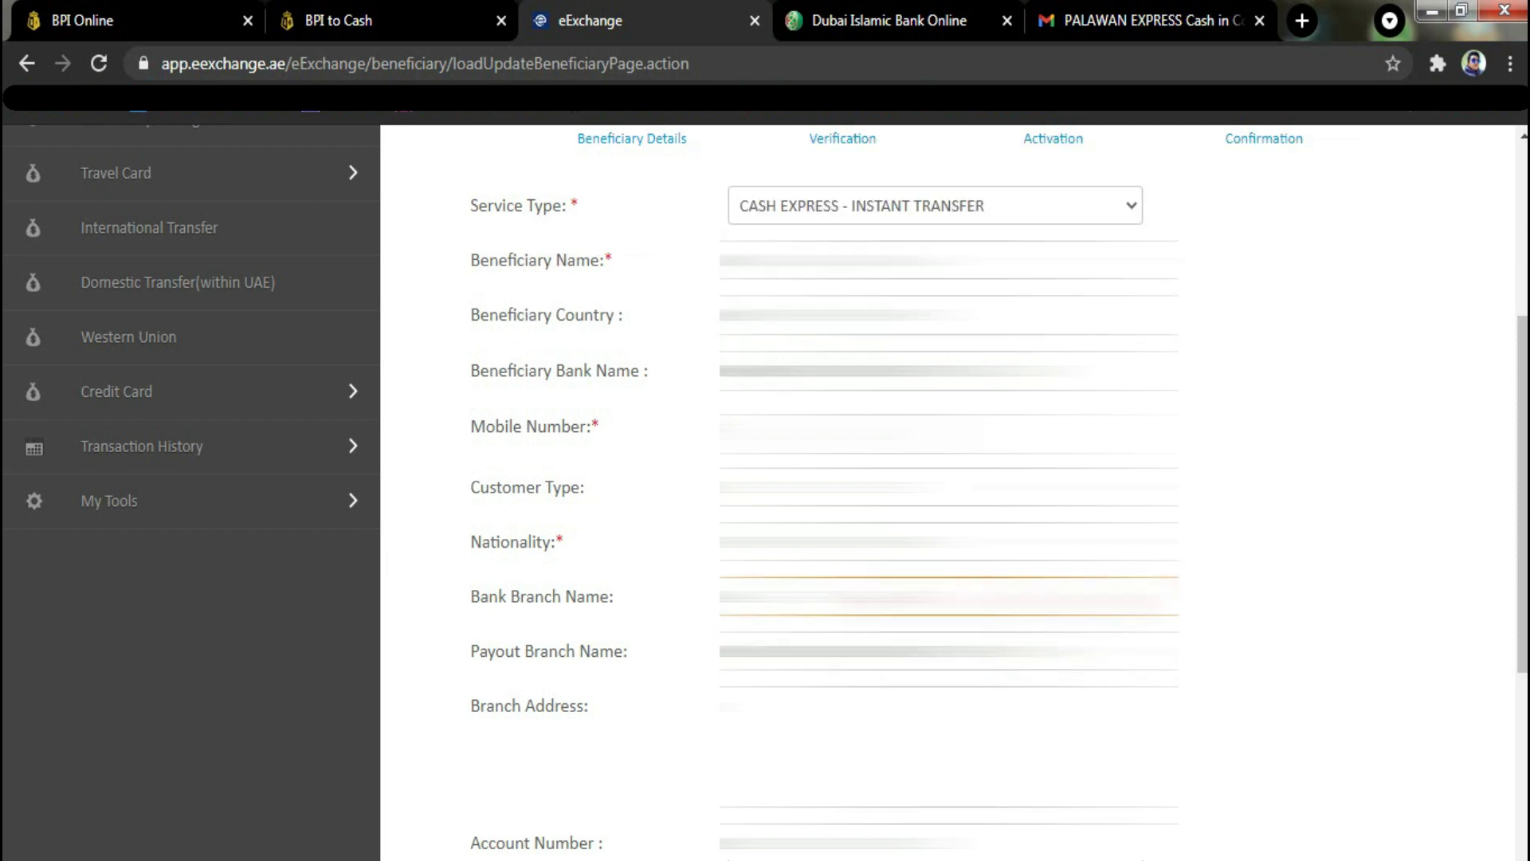
{"action": "key", "text": "alt+Down"}
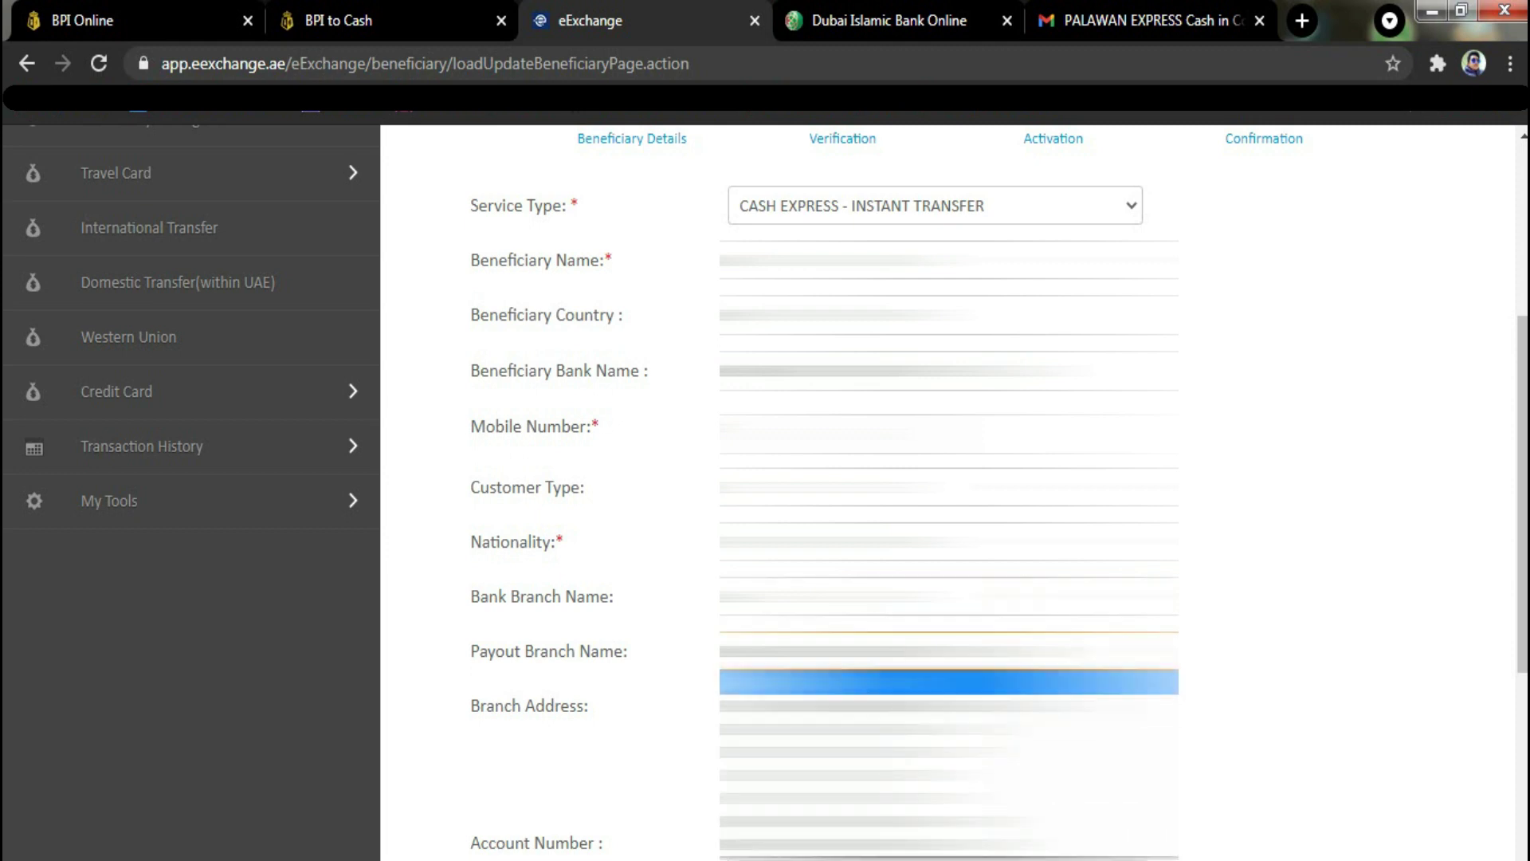
{"action": "key", "text": "Return"}
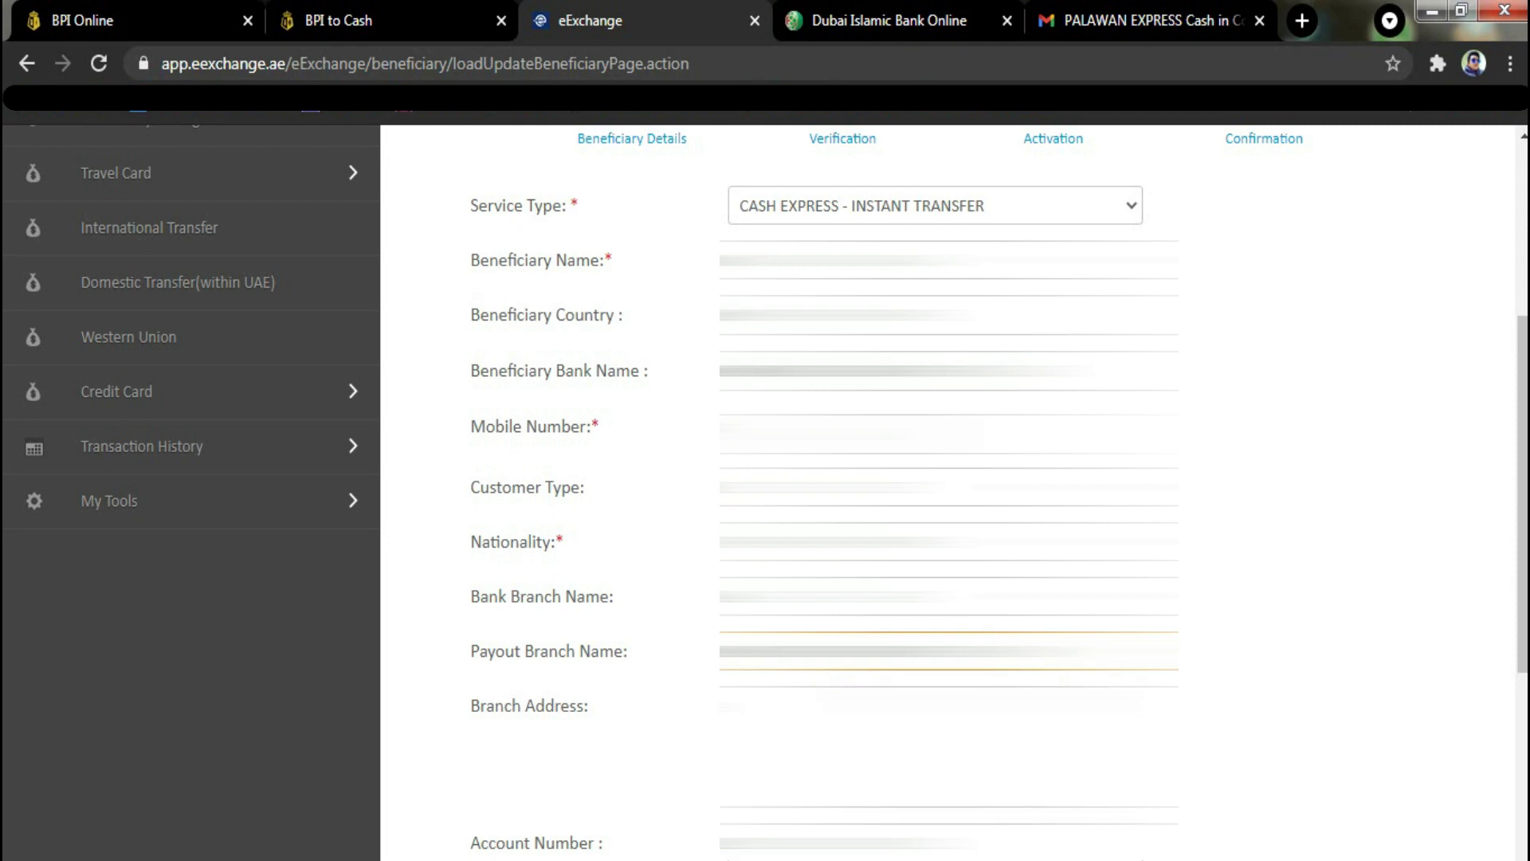
{"action": "key", "text": "Tab"}
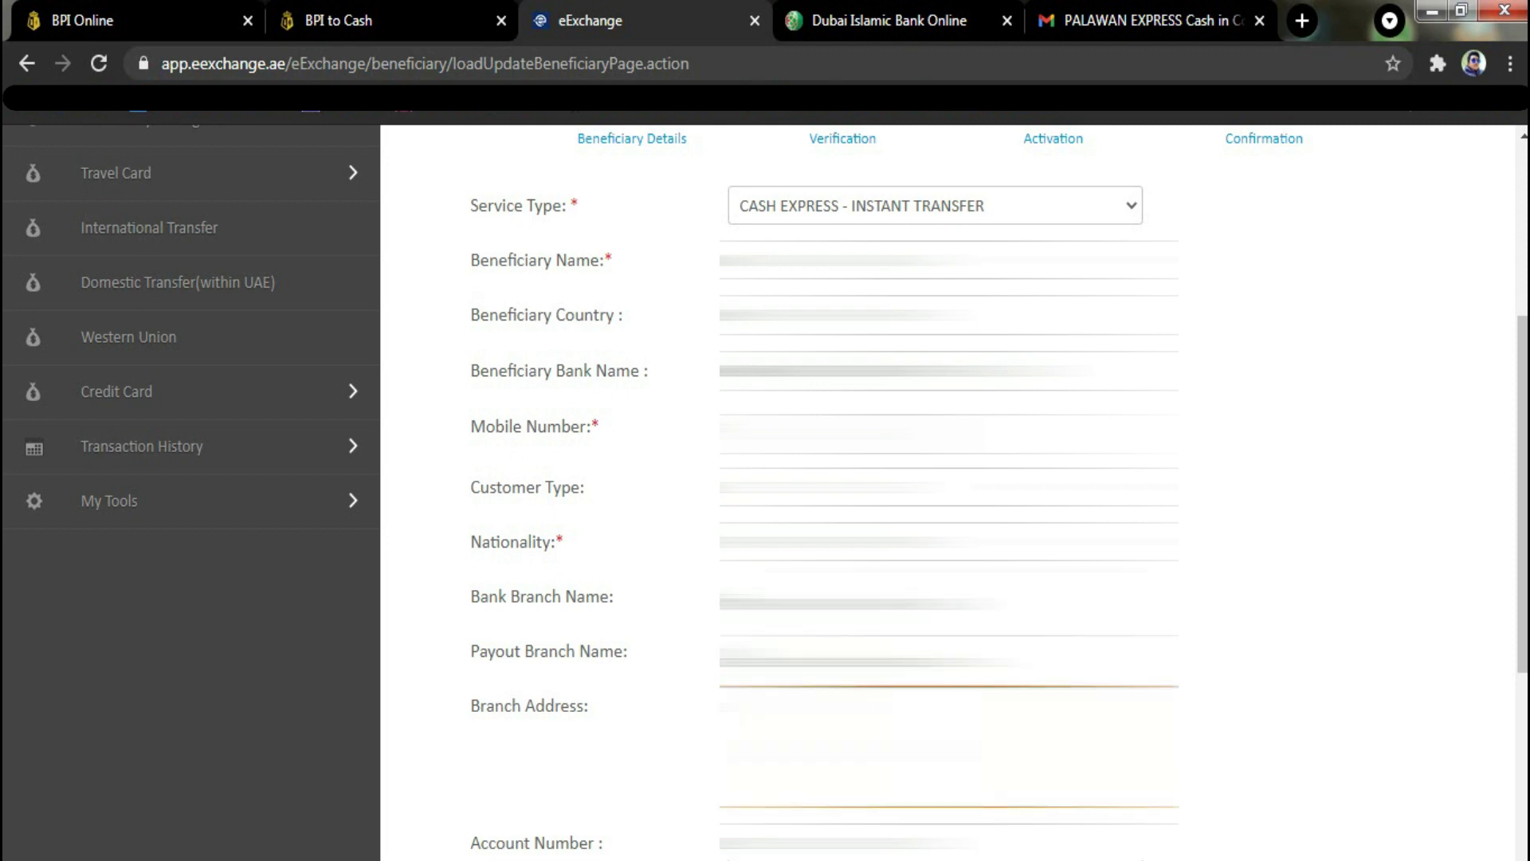
{"action": "key", "text": "Tab"}
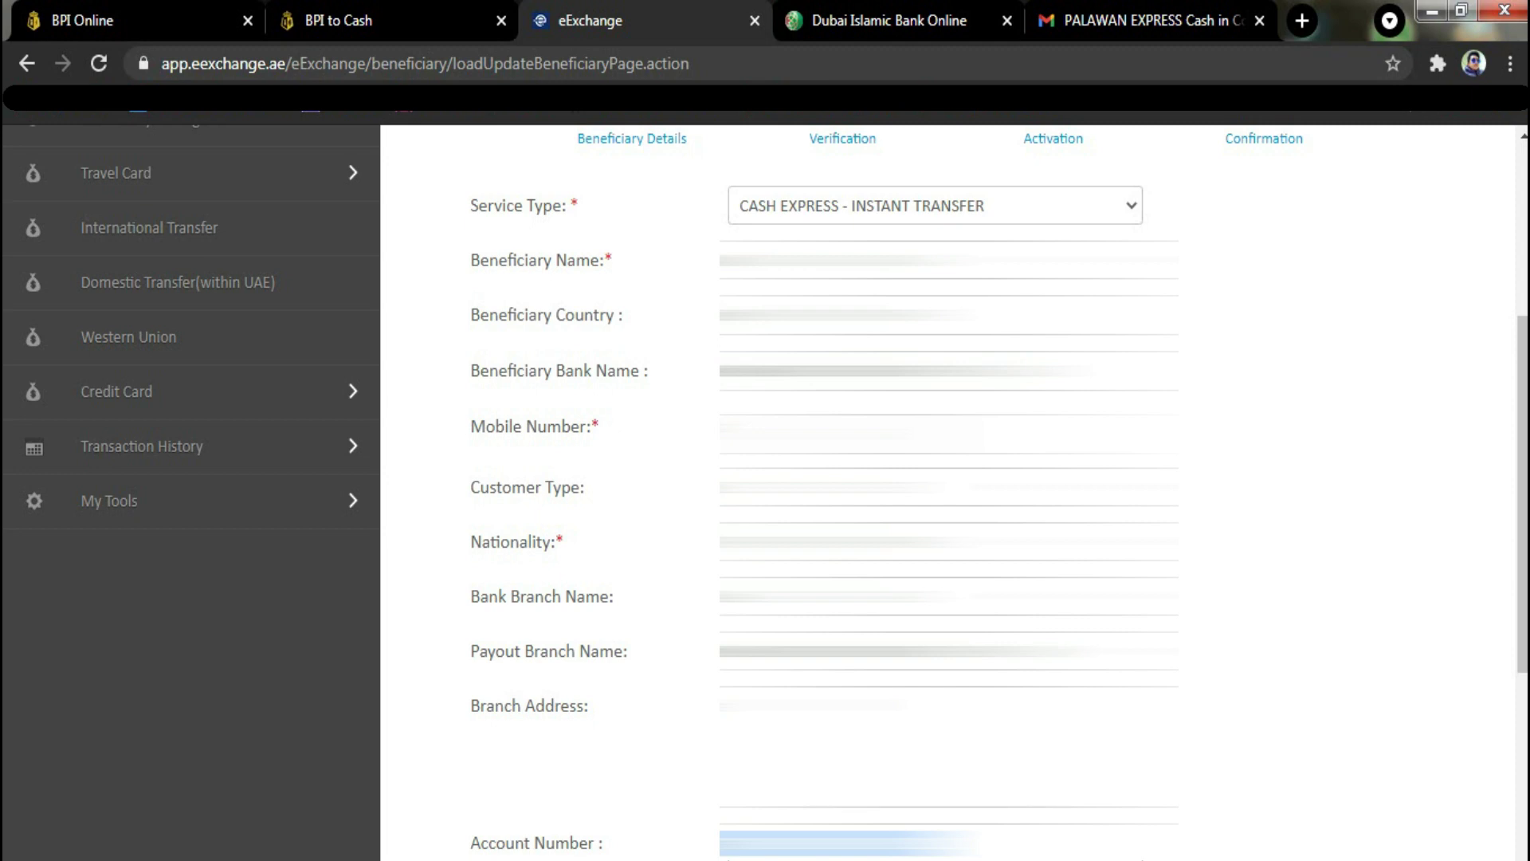
{"action": "key", "text": "shift+Tab"}
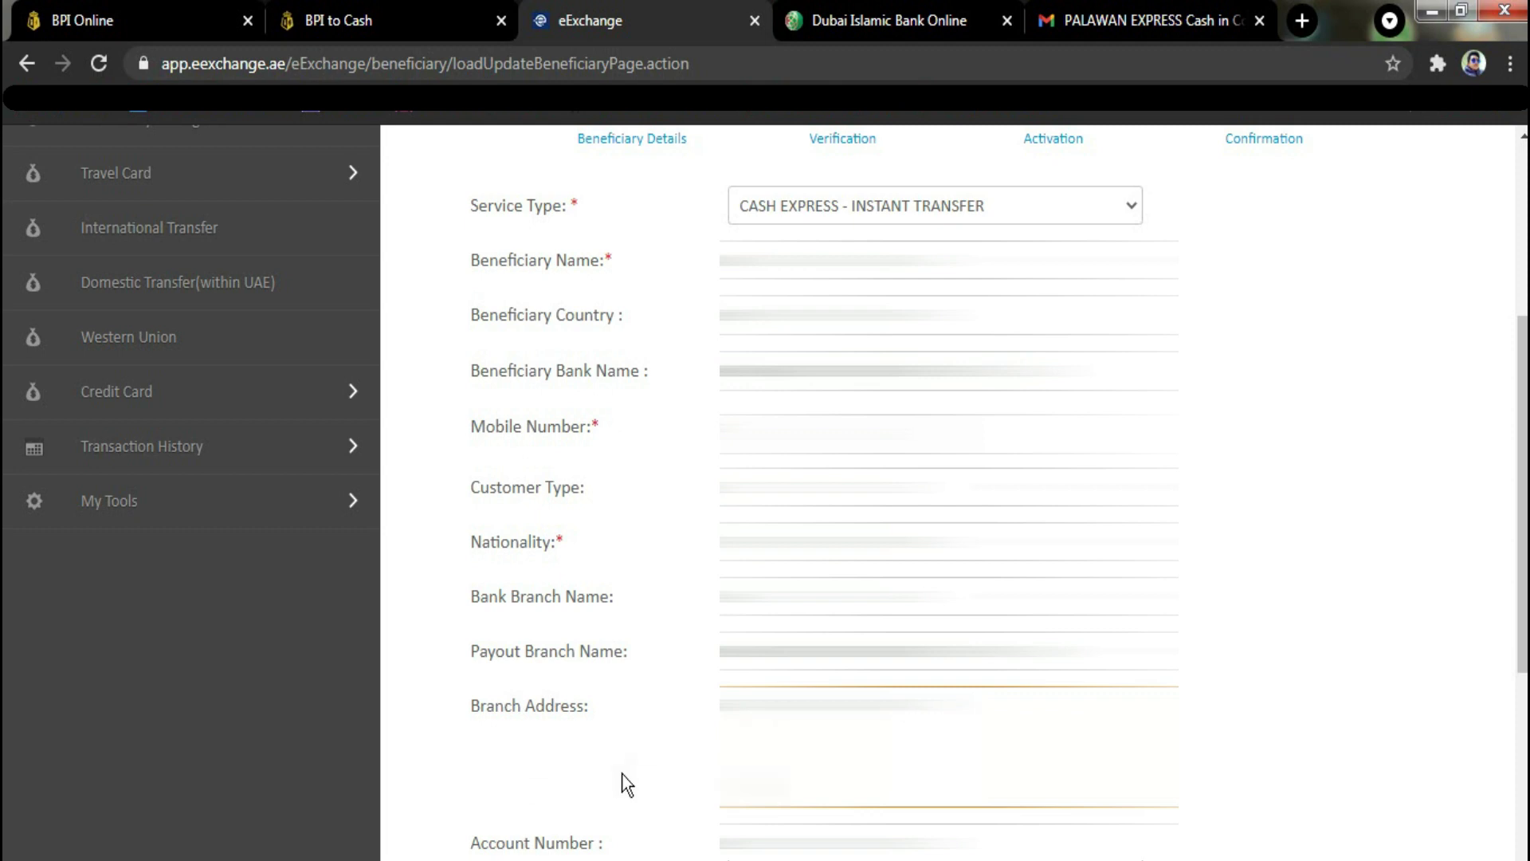
{"action": "scroll", "coordinate": [625, 785], "scroll_direction": "down", "scroll_amount": 3}
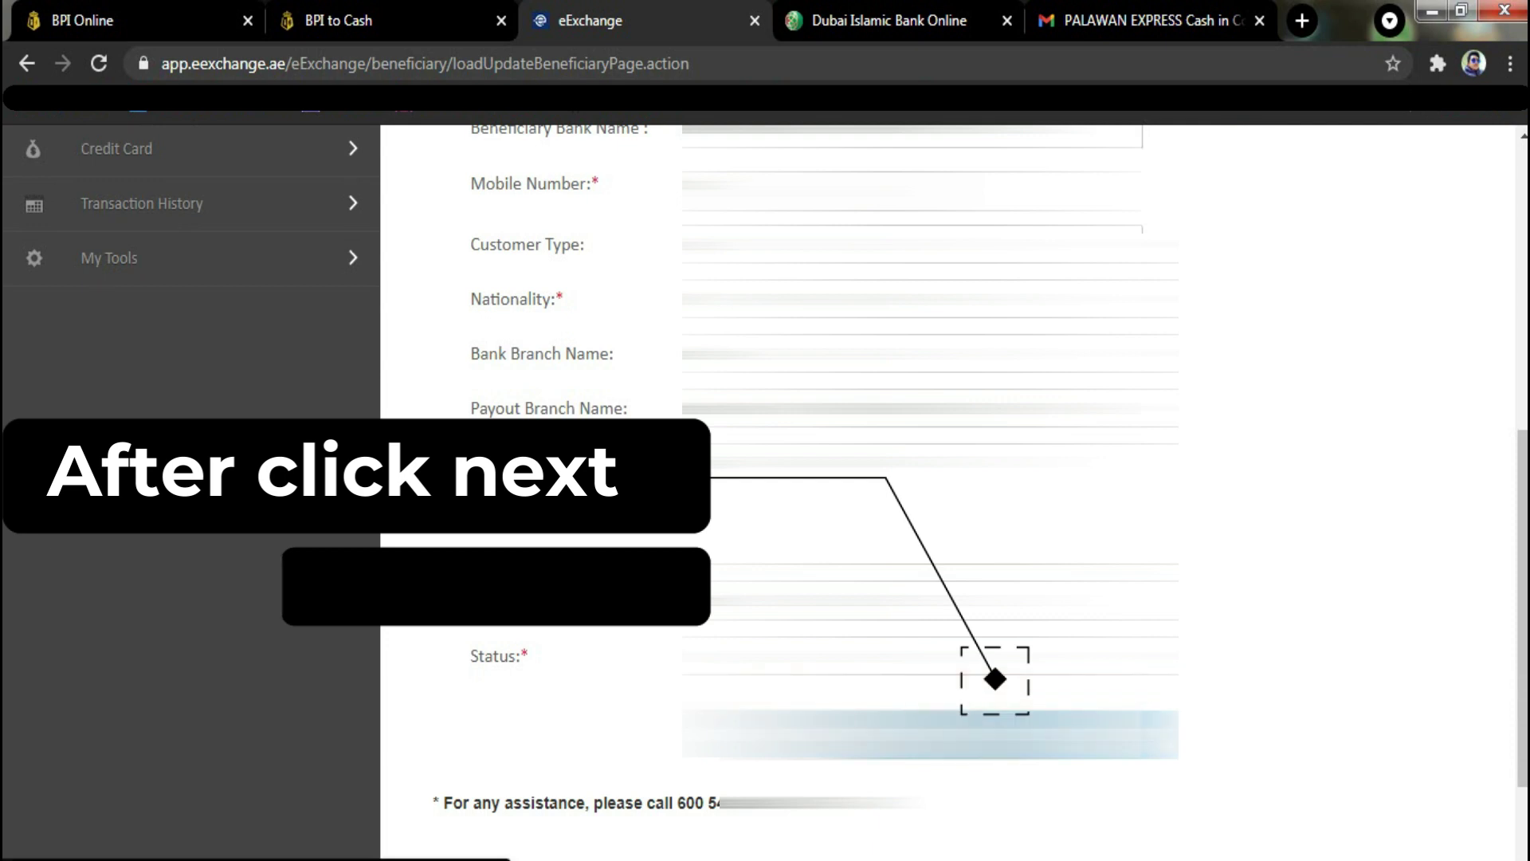
Step: Submit the beneficiary details to reach the OTP verification step
{"action": "left_click", "coordinate": [1033, 753]}
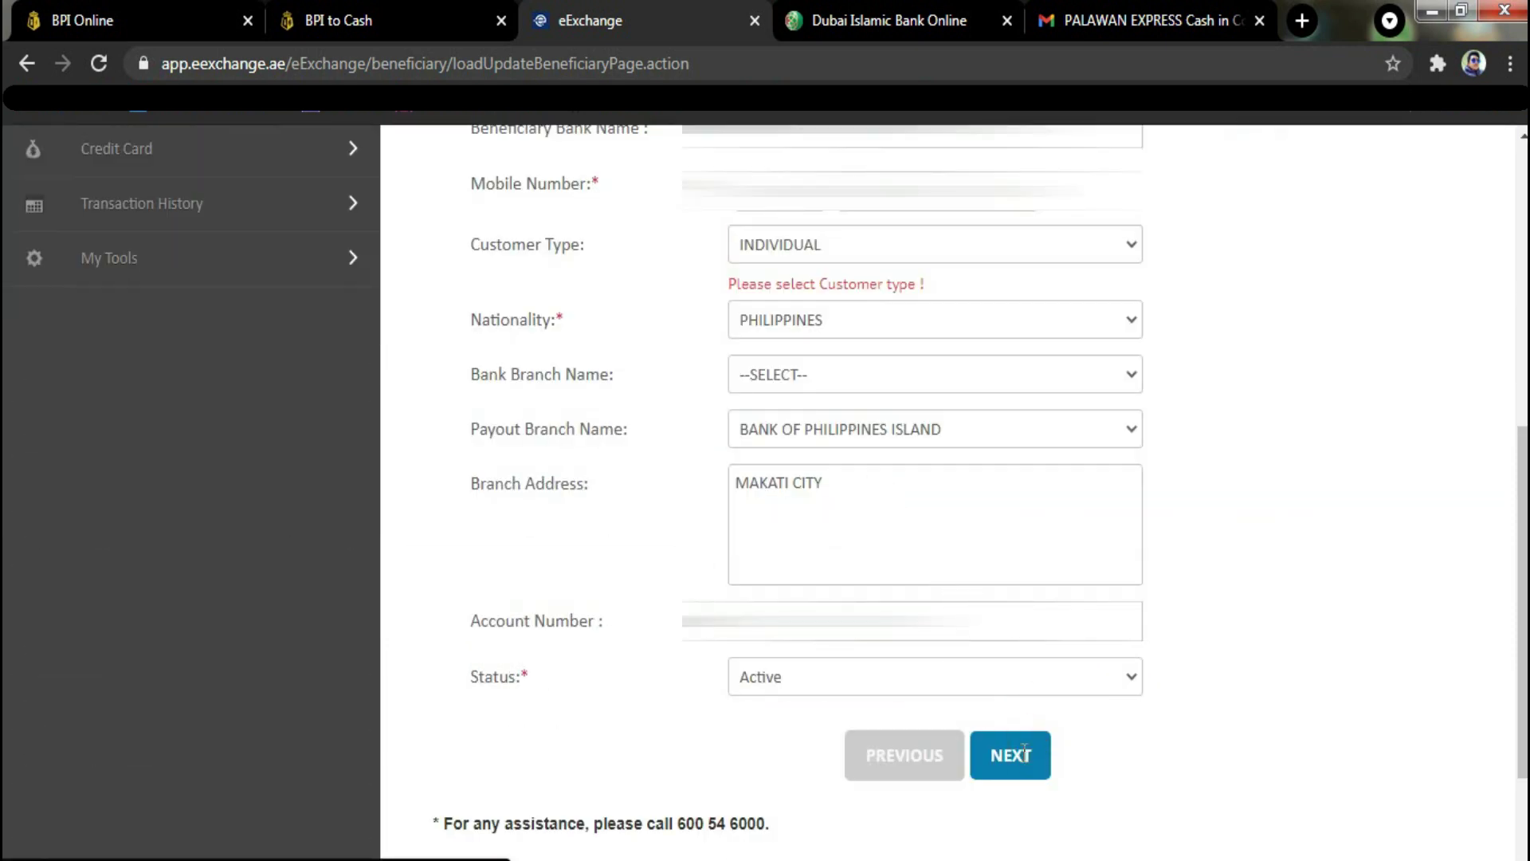
{"action": "scroll", "coordinate": [949, 558], "scroll_direction": "down", "scroll_amount": 3}
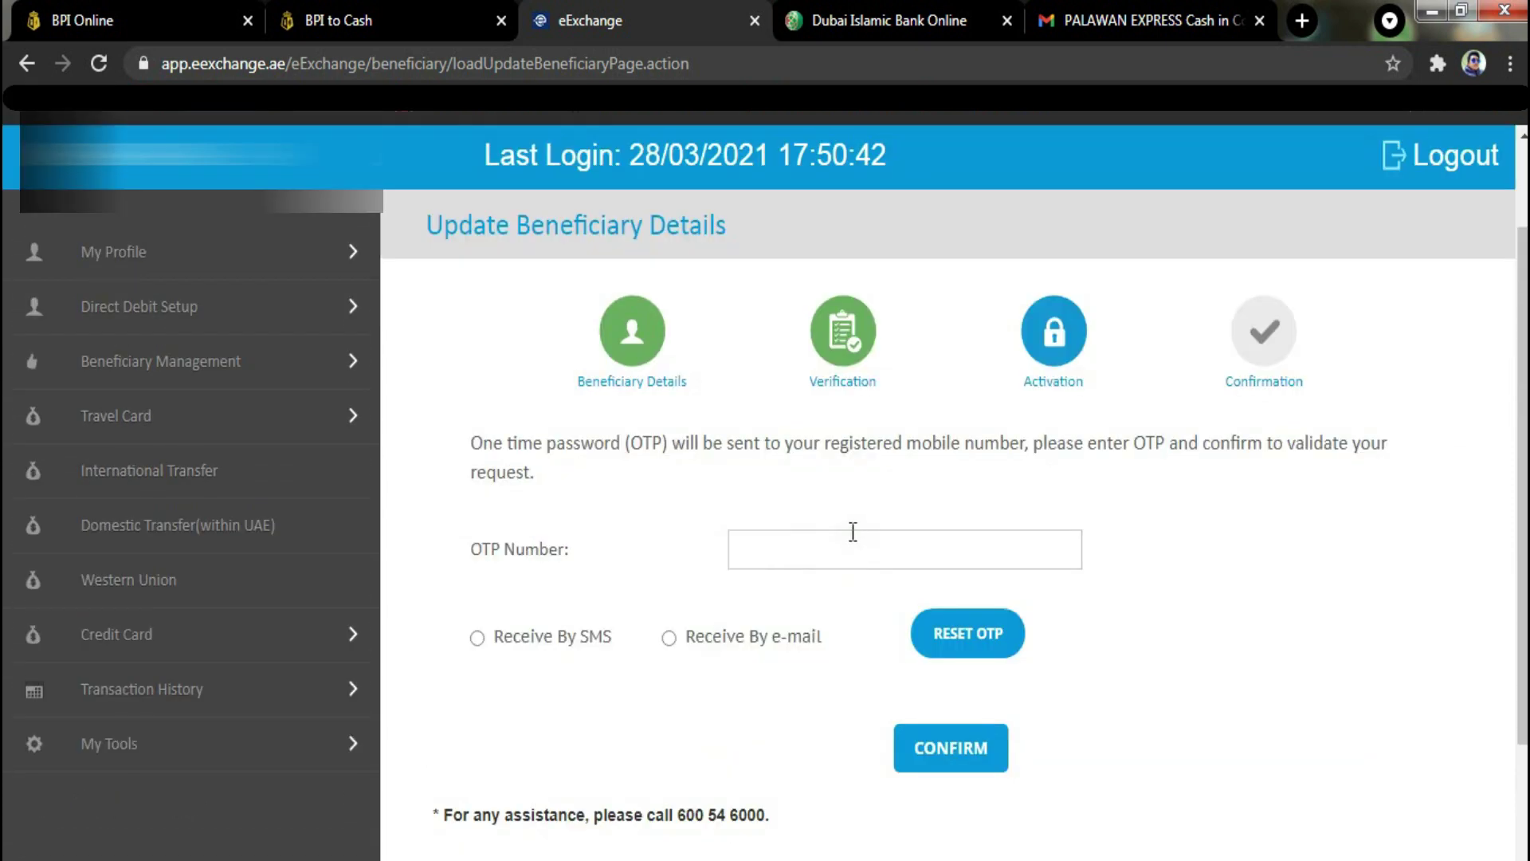
Step: Enter the one-time password, choose Receive By e-mail, and confirm the update
{"action": "left_click", "coordinate": [853, 532]}
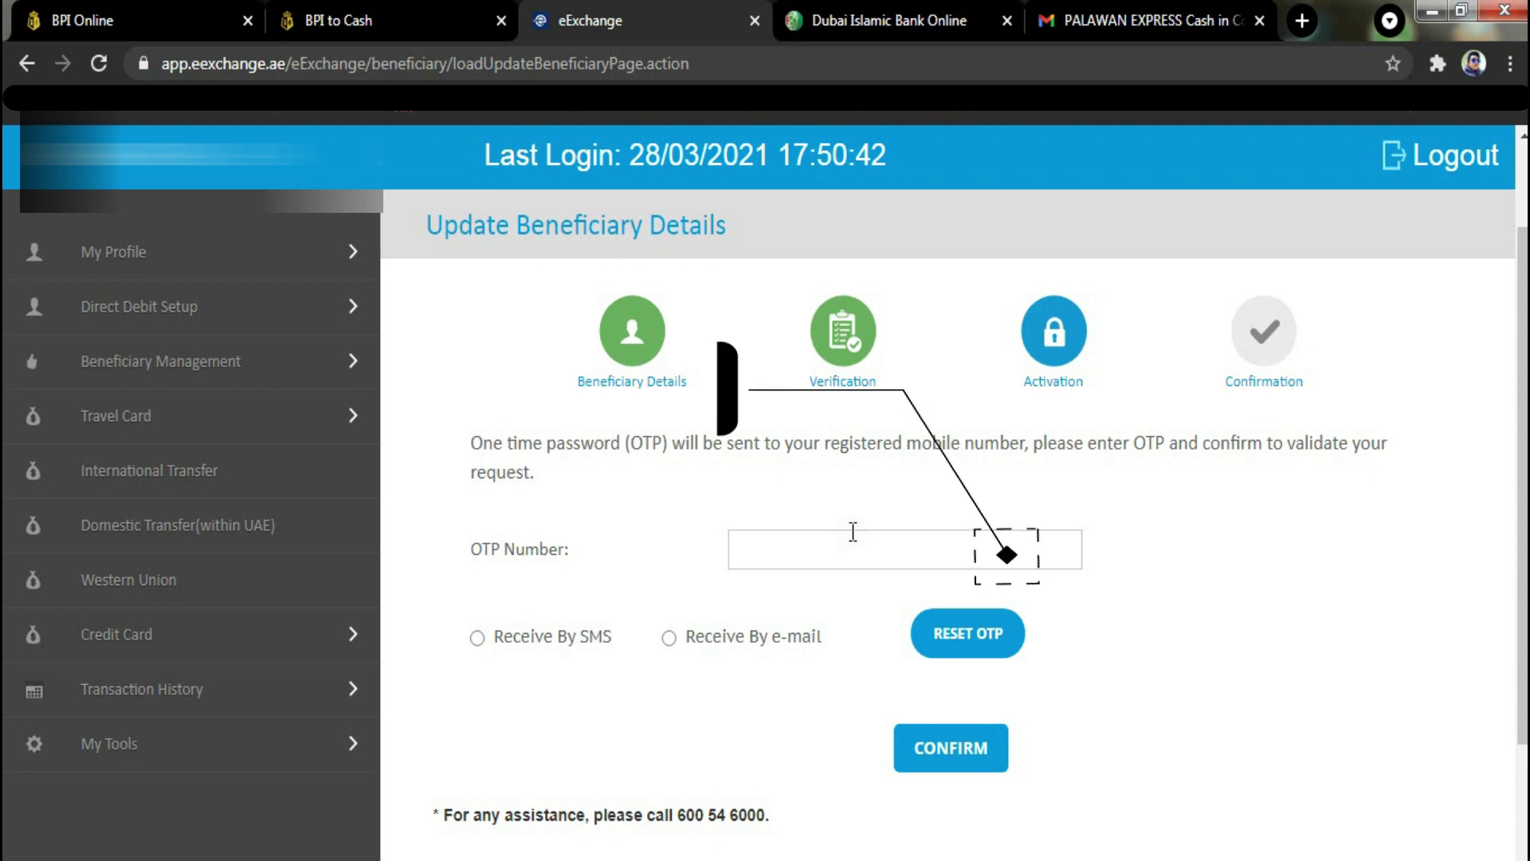
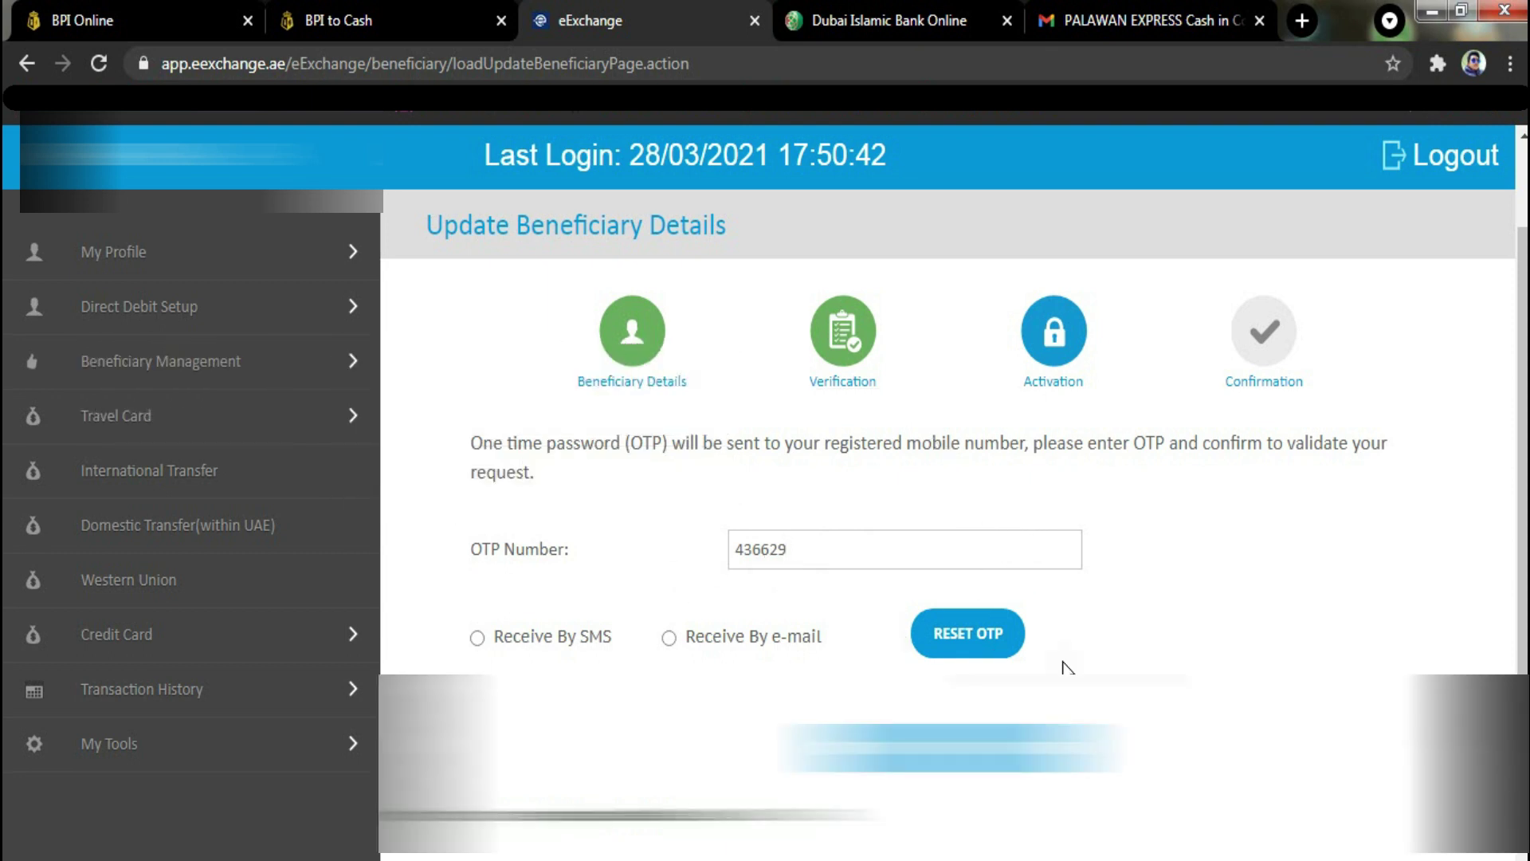
{"action": "scroll", "coordinate": [964, 673], "scroll_direction": "down", "scroll_amount": 2}
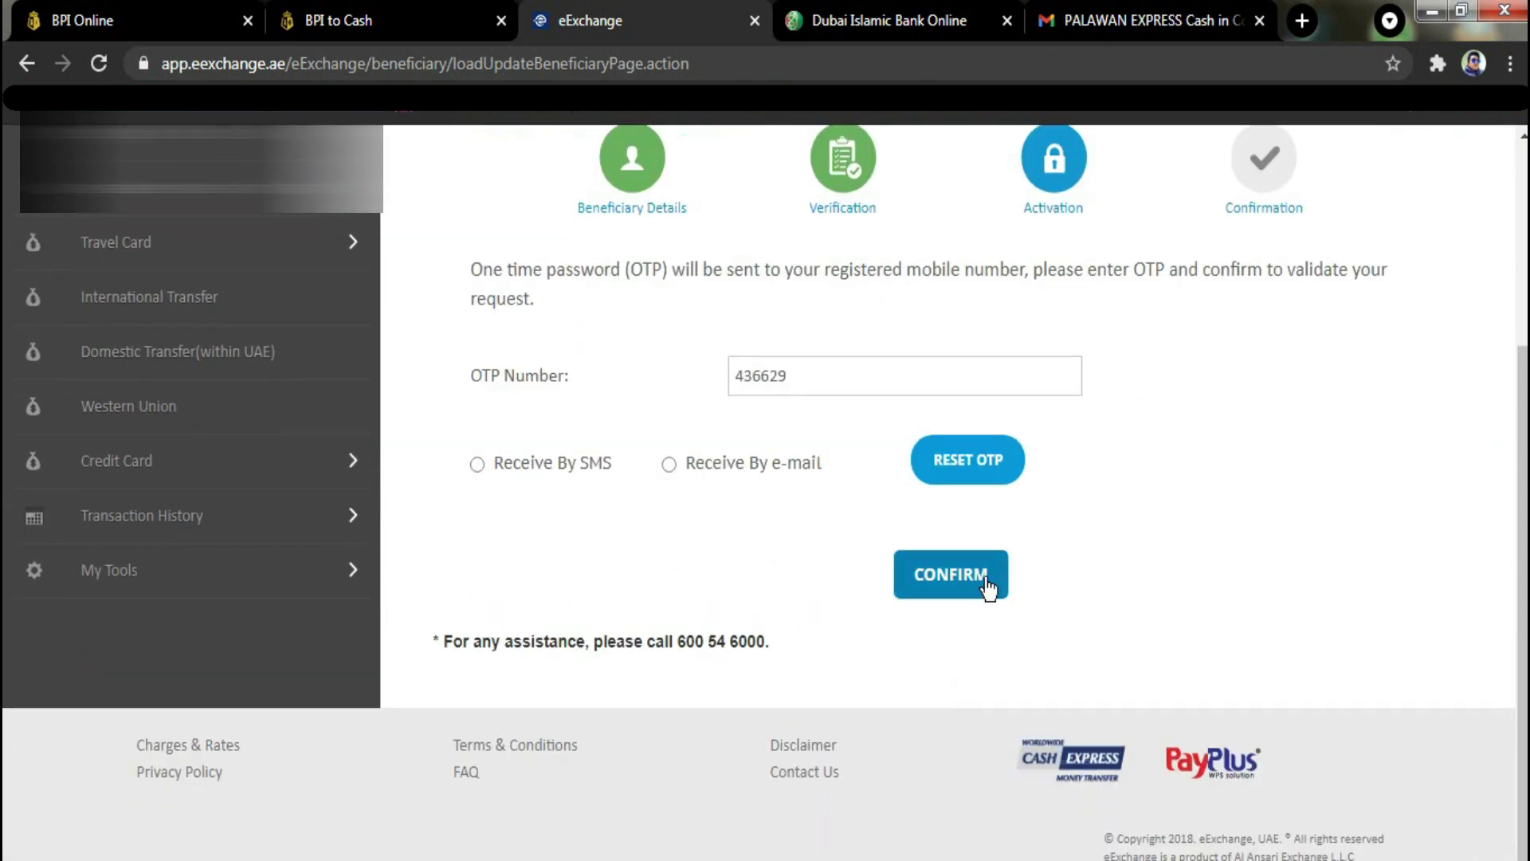
{"action": "left_click", "coordinate": [669, 463]}
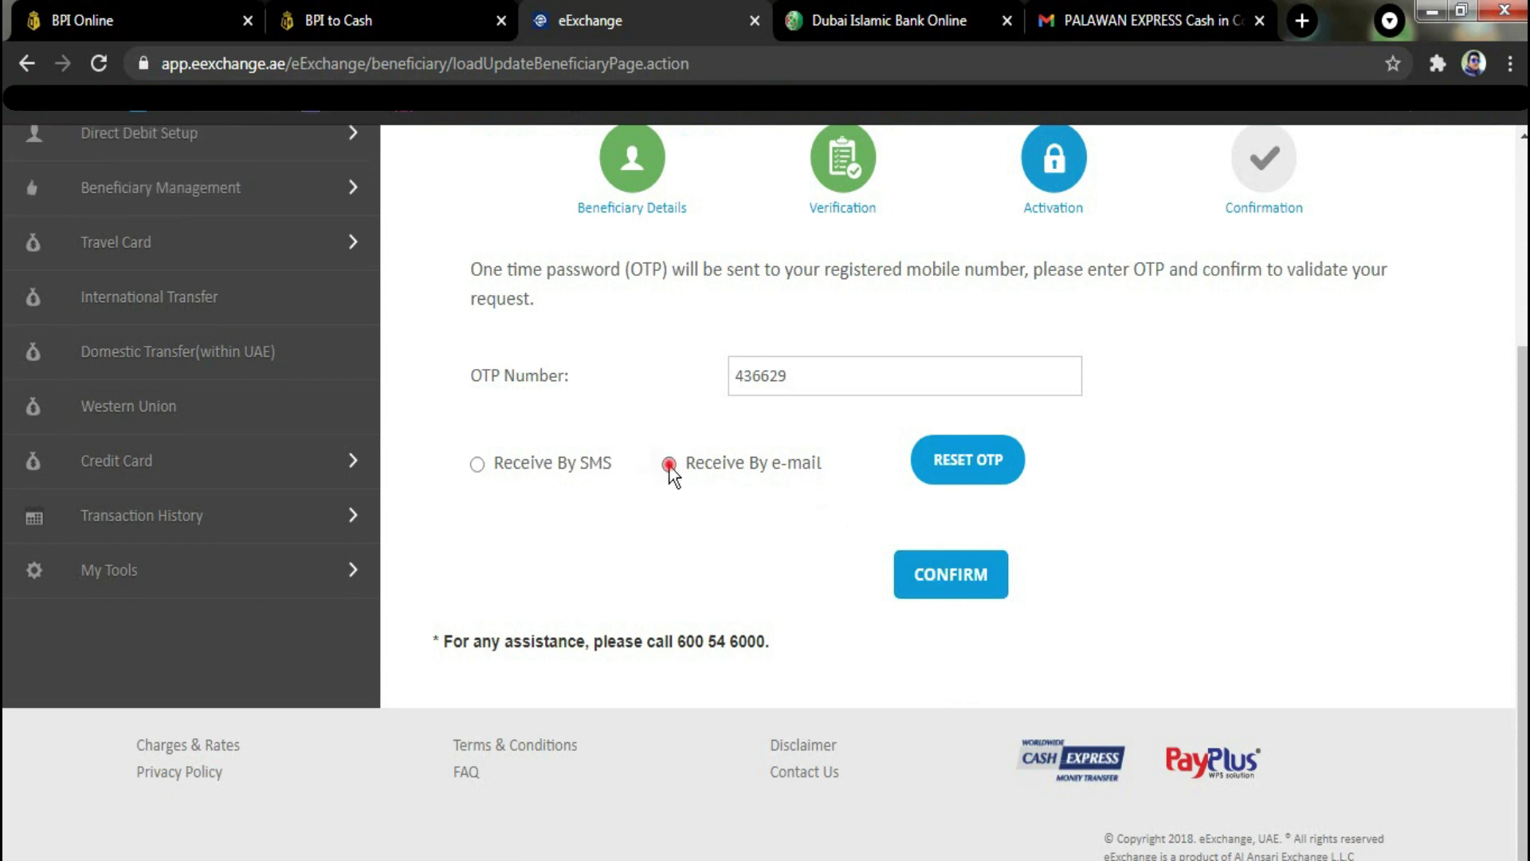
{"action": "left_click", "coordinate": [475, 464]}
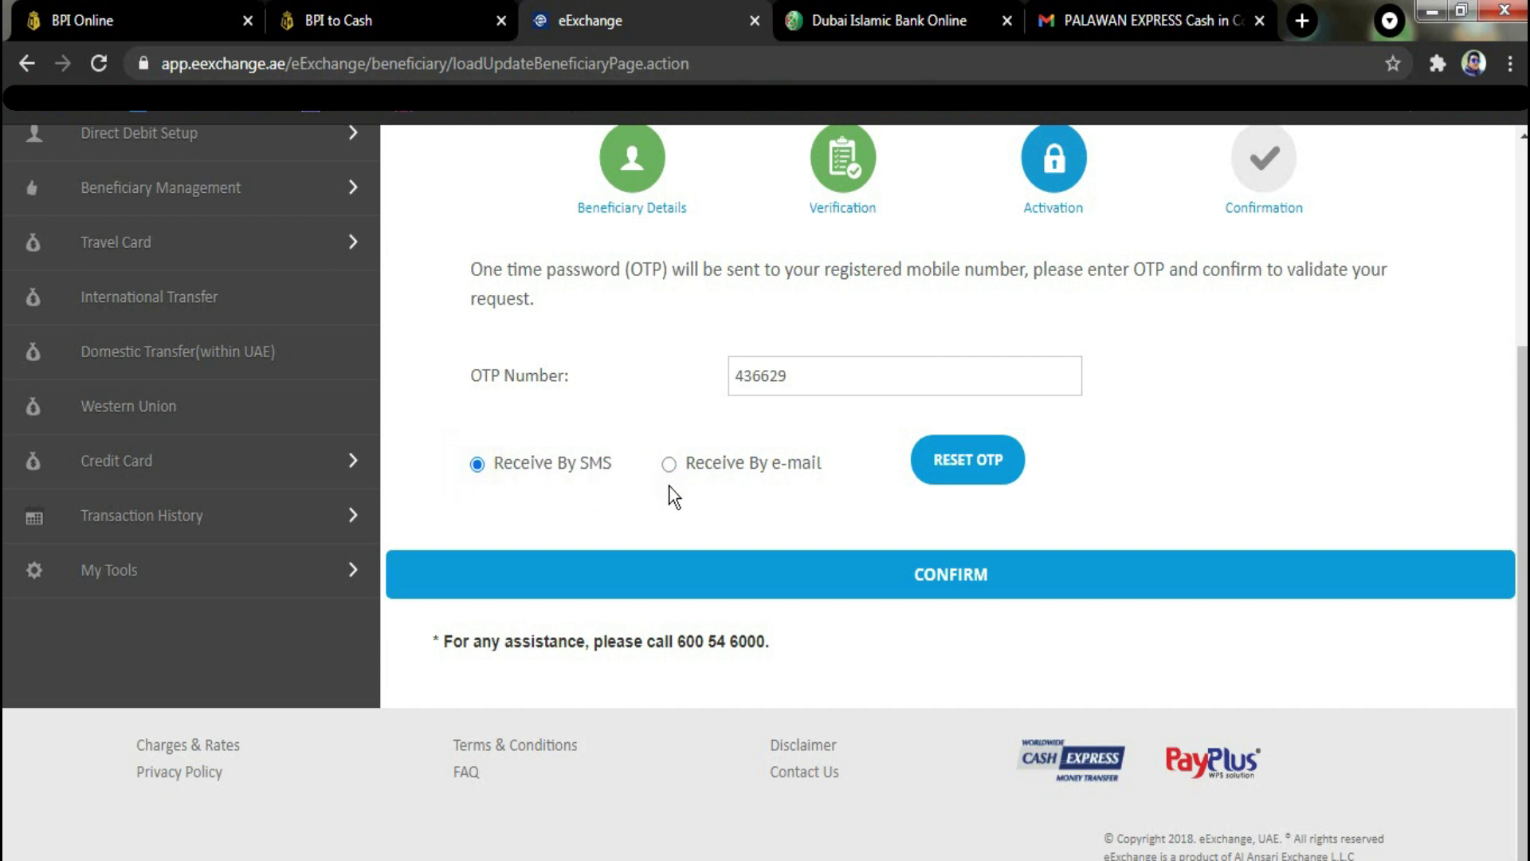
{"action": "left_click", "coordinate": [672, 464]}
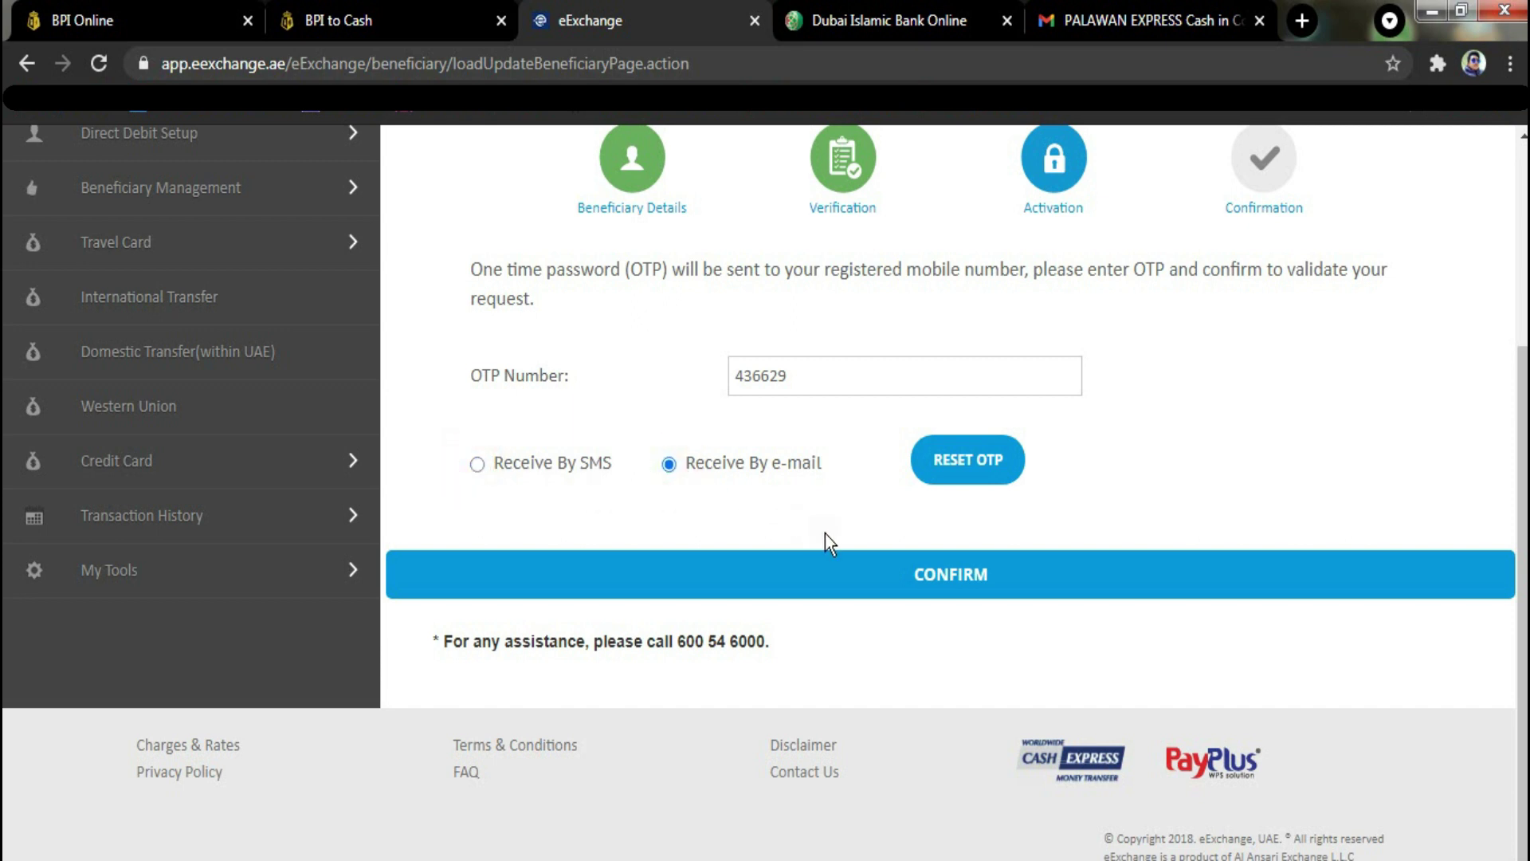
{"action": "left_click", "coordinate": [999, 577]}
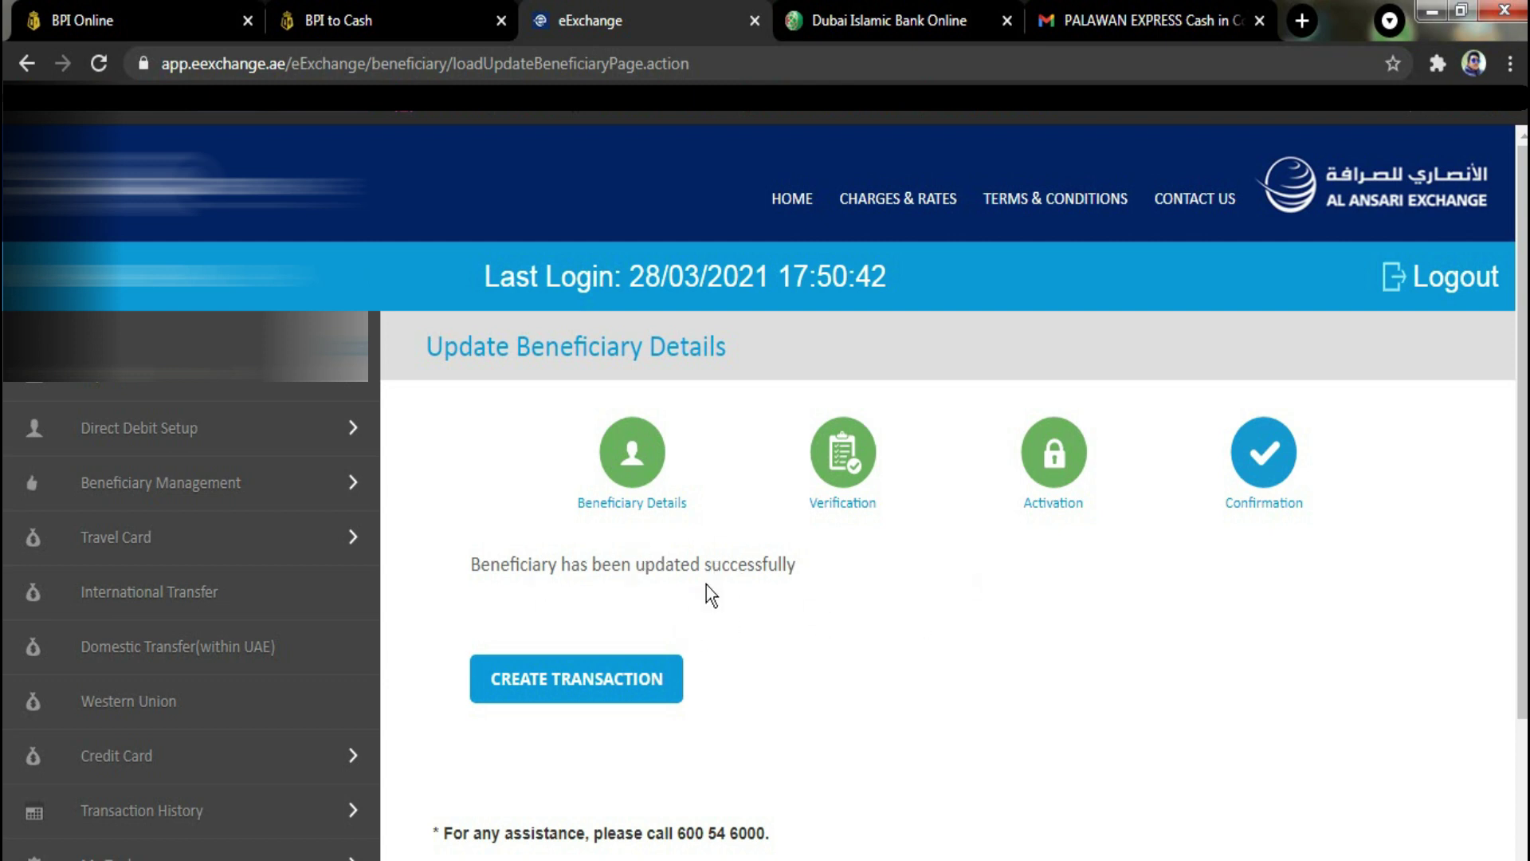
{"action": "scroll", "coordinate": [749, 686], "scroll_direction": "down", "scroll_amount": 2}
{"action": "scroll", "coordinate": [749, 685], "scroll_direction": "down", "scroll_amount": 1}
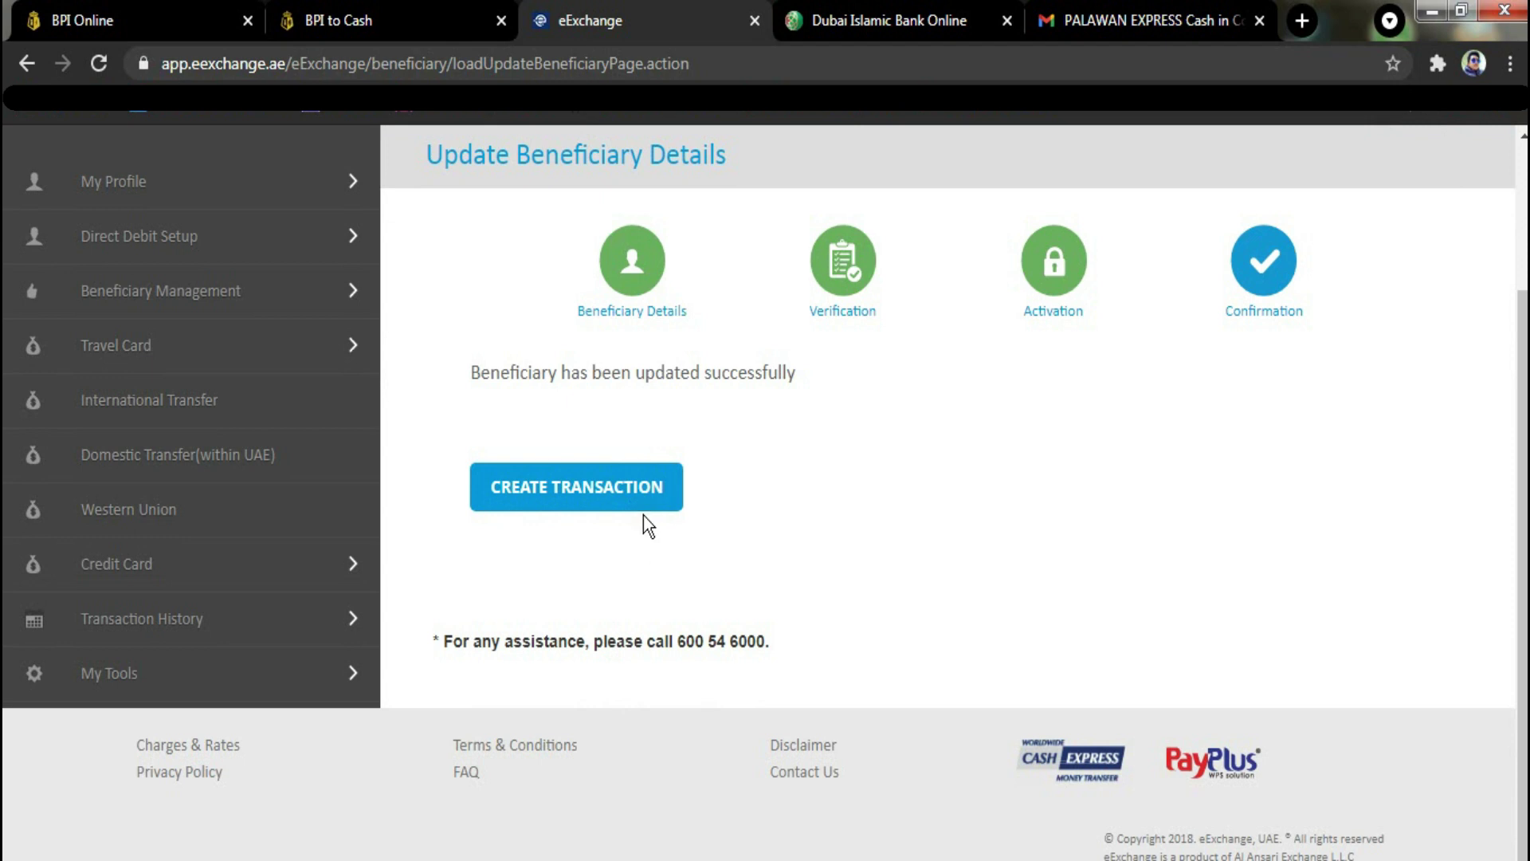
Step: Create a transaction for the beneficiary and fill in currency, amounts and purpose
{"action": "left_click", "coordinate": [622, 498]}
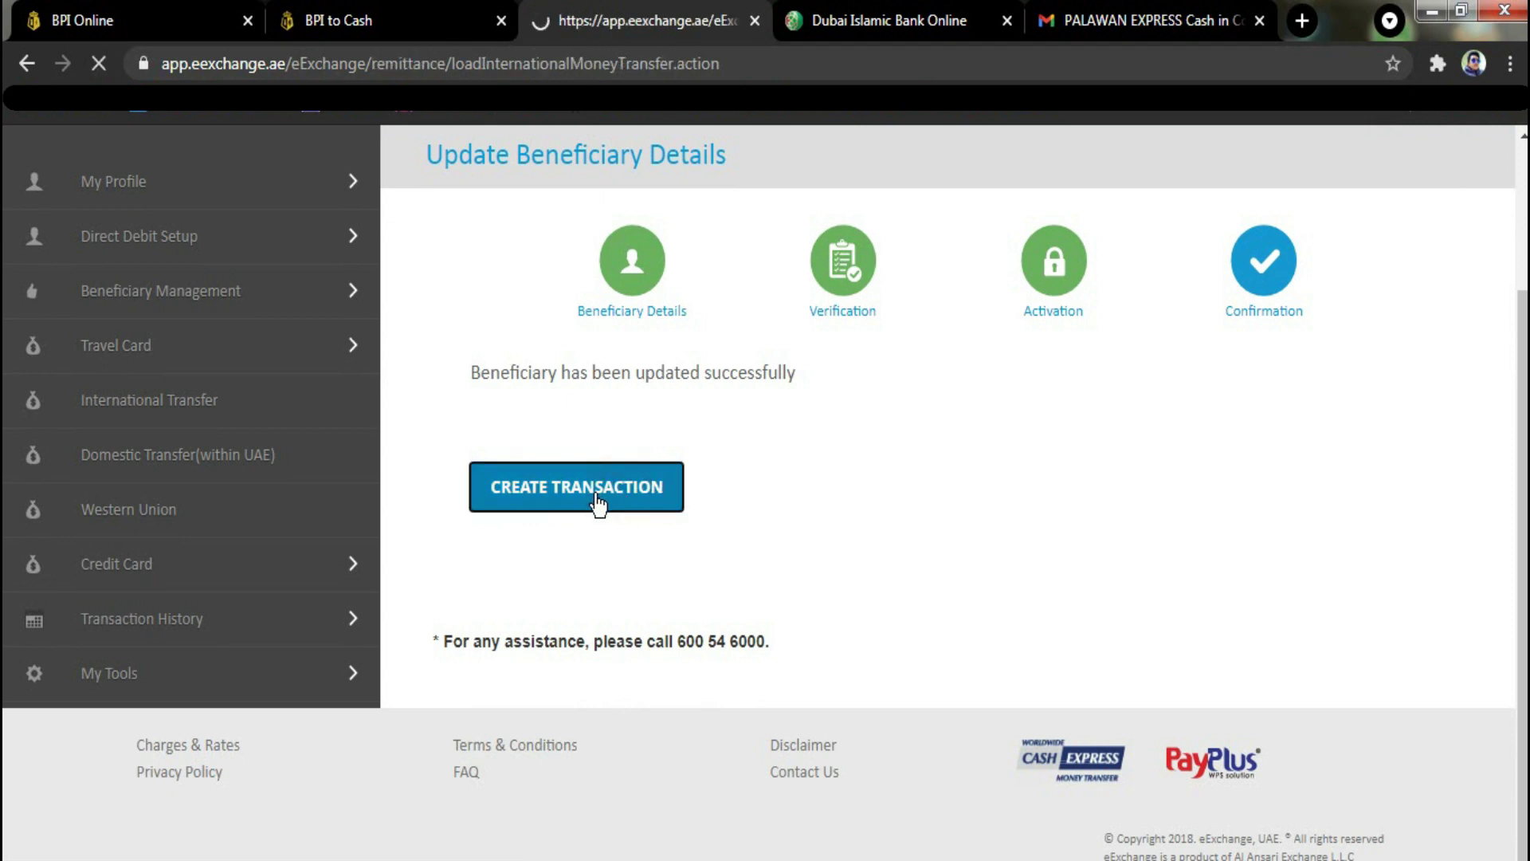
{"action": "scroll", "coordinate": [671, 660], "scroll_direction": "down", "scroll_amount": 6}
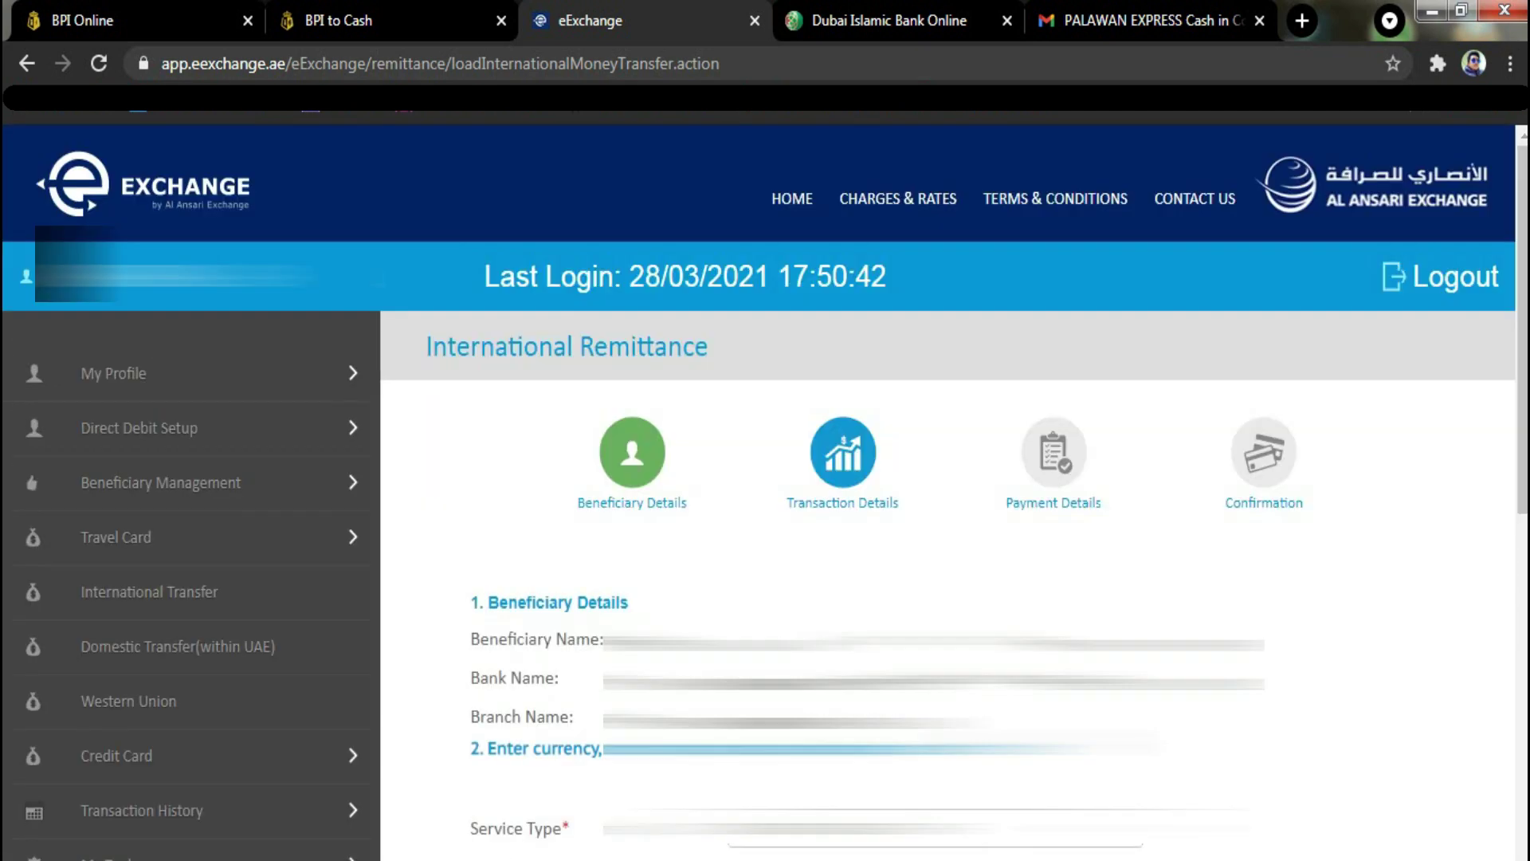
{"action": "scroll", "coordinate": [844, 604], "scroll_direction": "down", "scroll_amount": 2}
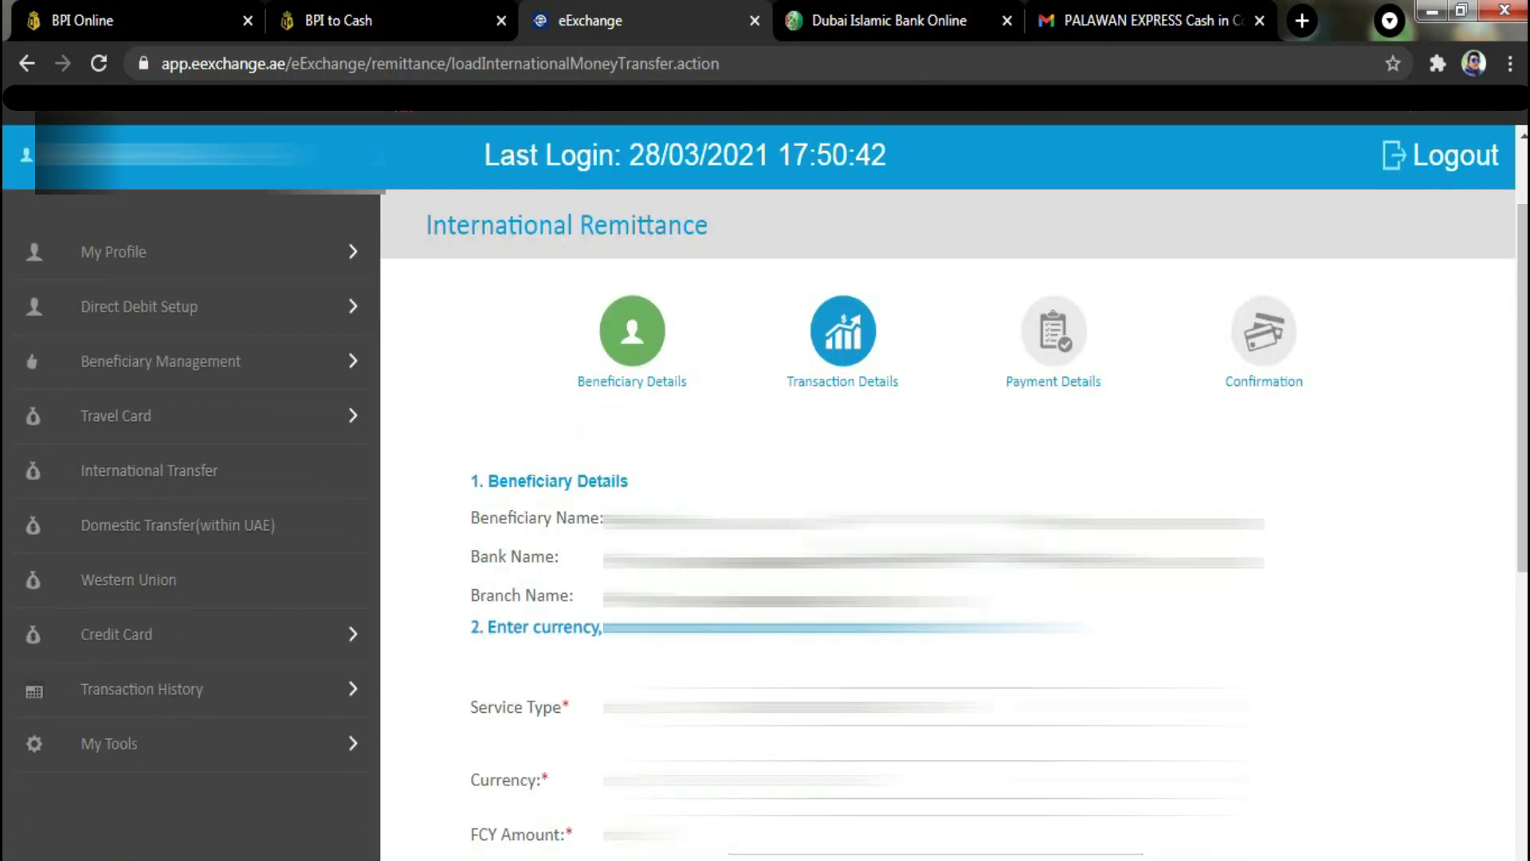
{"action": "scroll", "coordinate": [948, 478], "scroll_direction": "down", "scroll_amount": 2}
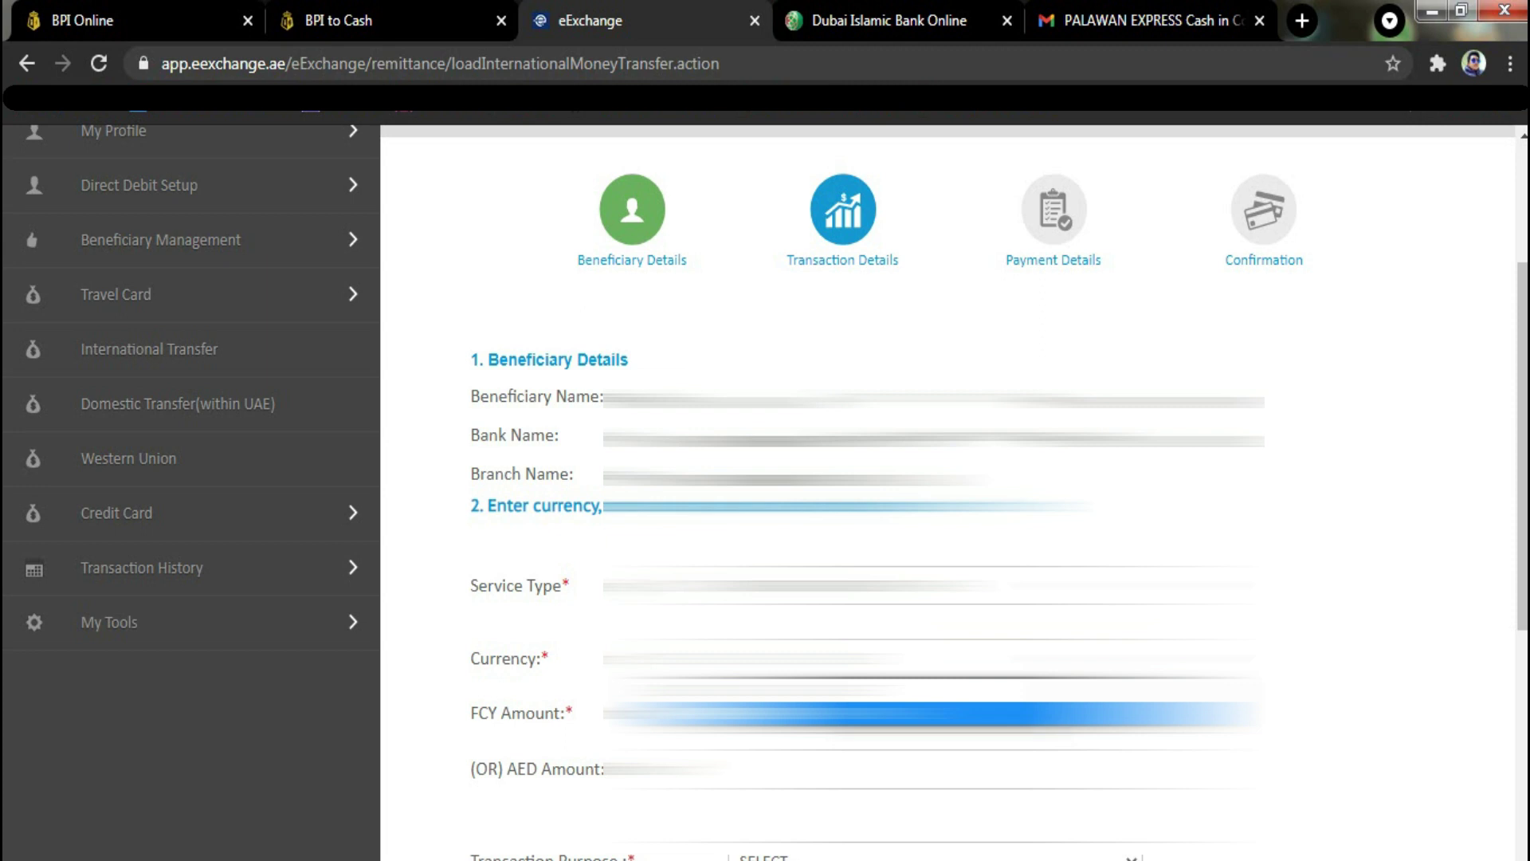
{"action": "key", "text": "Return"}
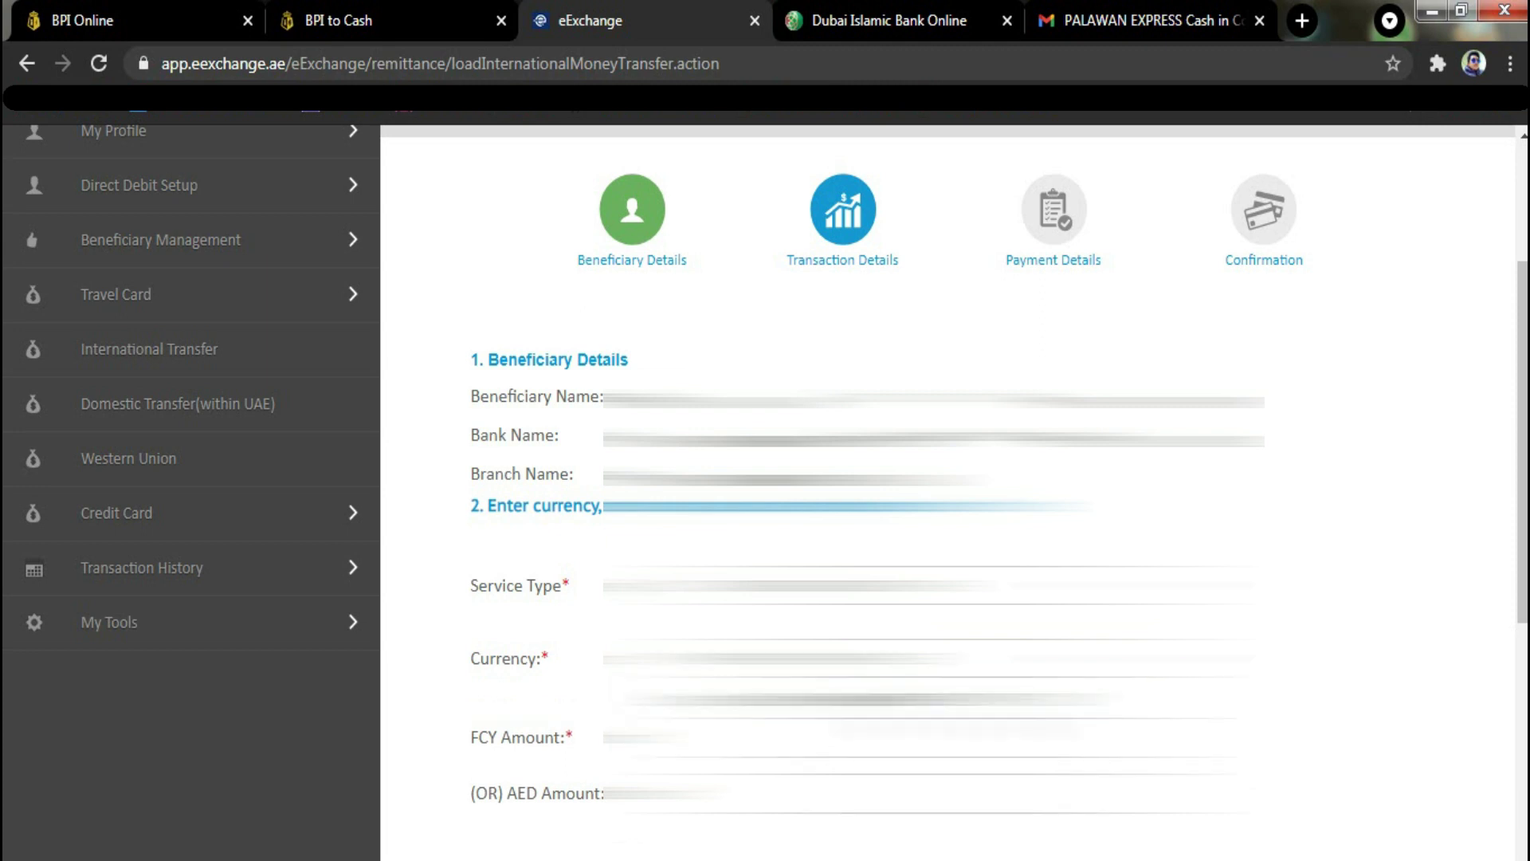
{"action": "scroll", "coordinate": [651, 522], "scroll_direction": "down", "scroll_amount": 2}
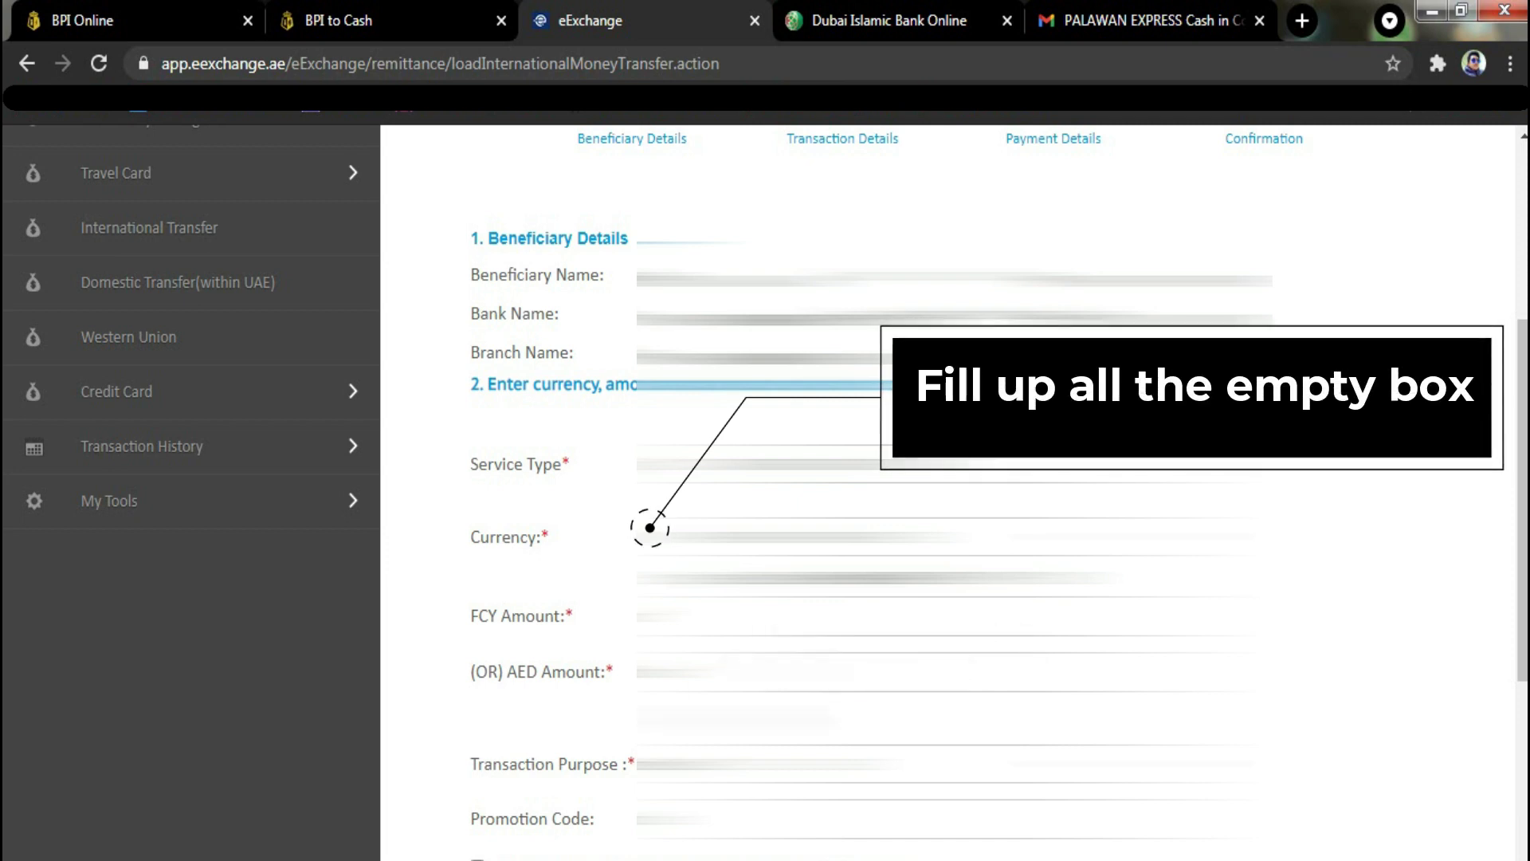
{"action": "scroll", "coordinate": [651, 528], "scroll_direction": "down", "scroll_amount": 2}
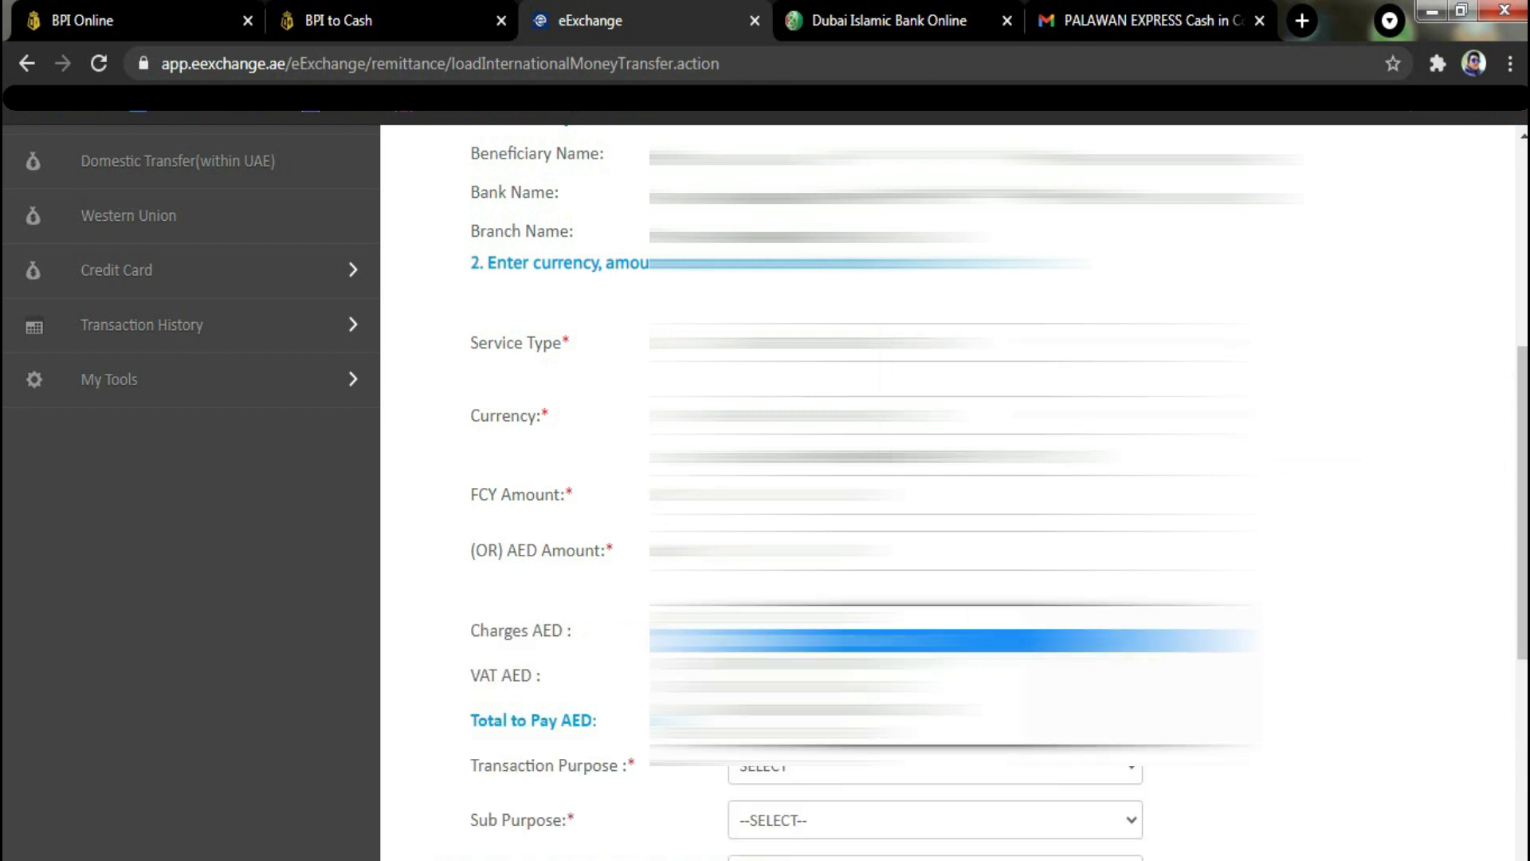
{"action": "scroll", "coordinate": [948, 494], "scroll_direction": "down", "scroll_amount": 2}
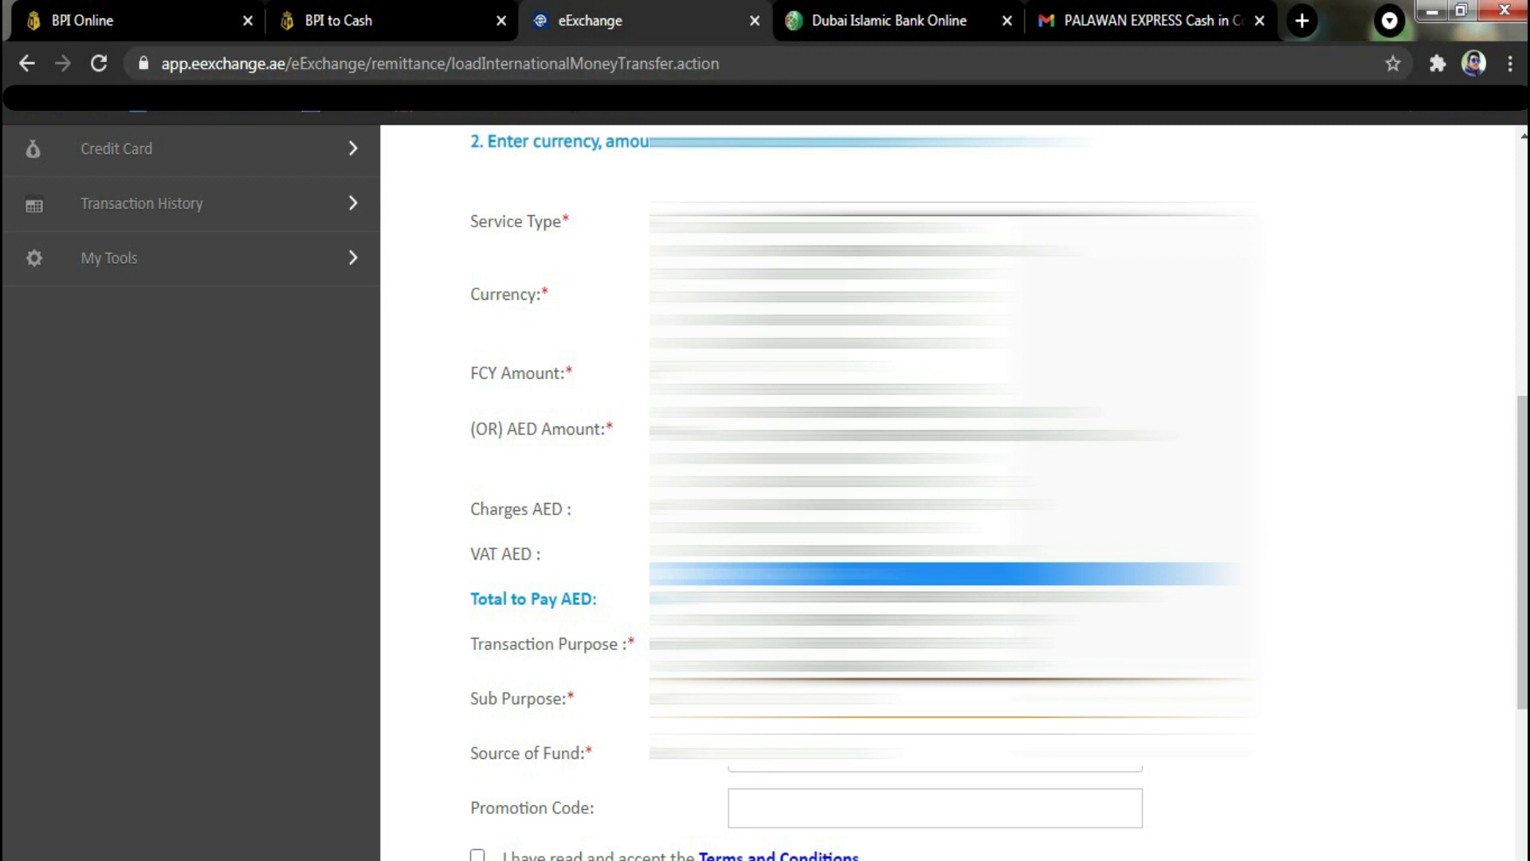
{"action": "scroll", "coordinate": [1072, 556], "scroll_direction": "down", "scroll_amount": 3}
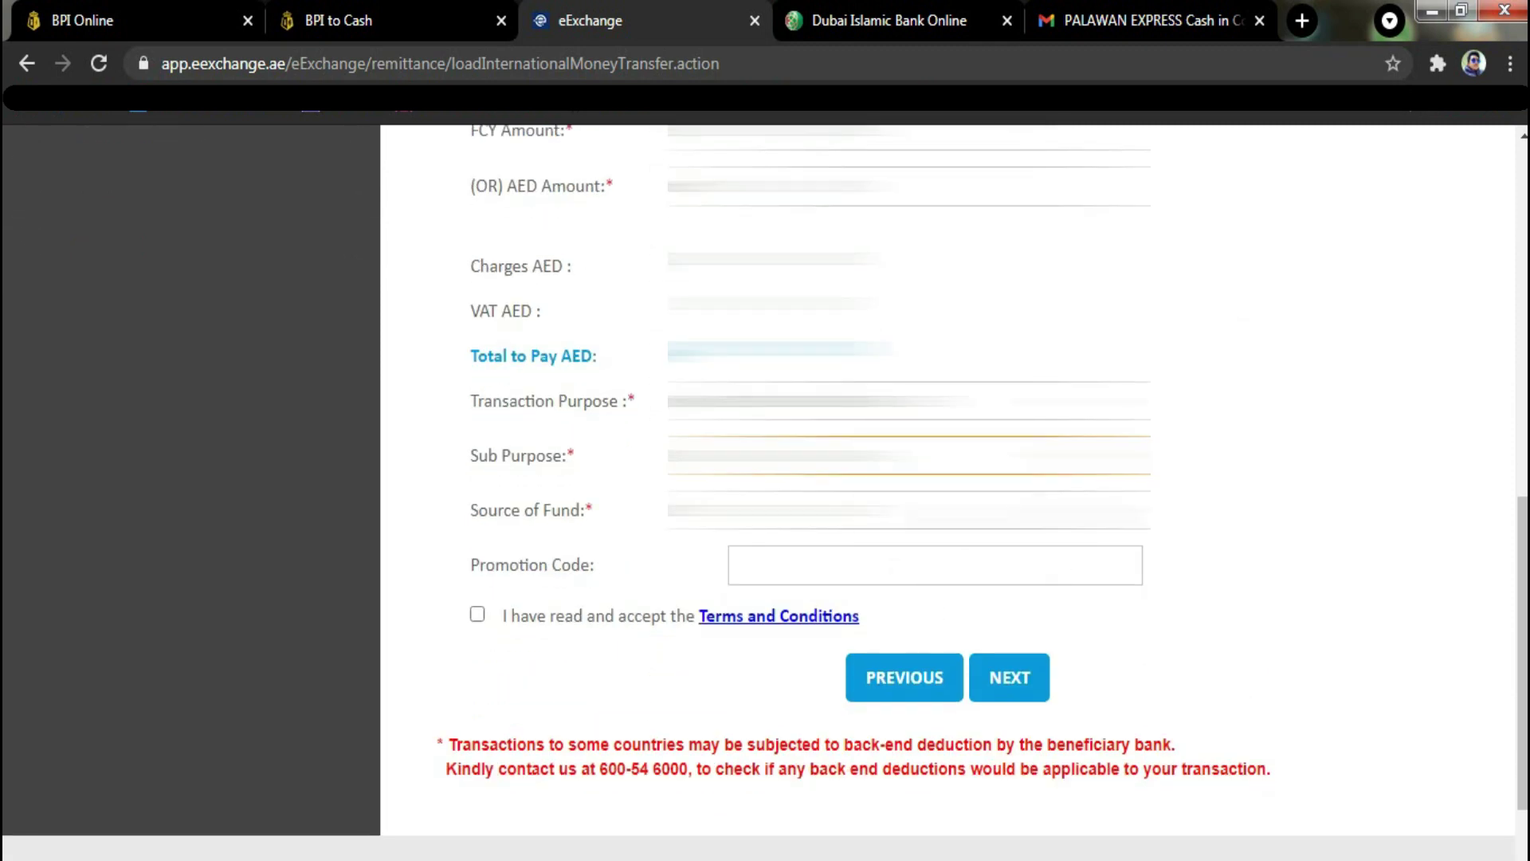
Step: Choose the Source of Fund, accept the Terms and Conditions, and continue
{"action": "left_click", "coordinate": [898, 510]}
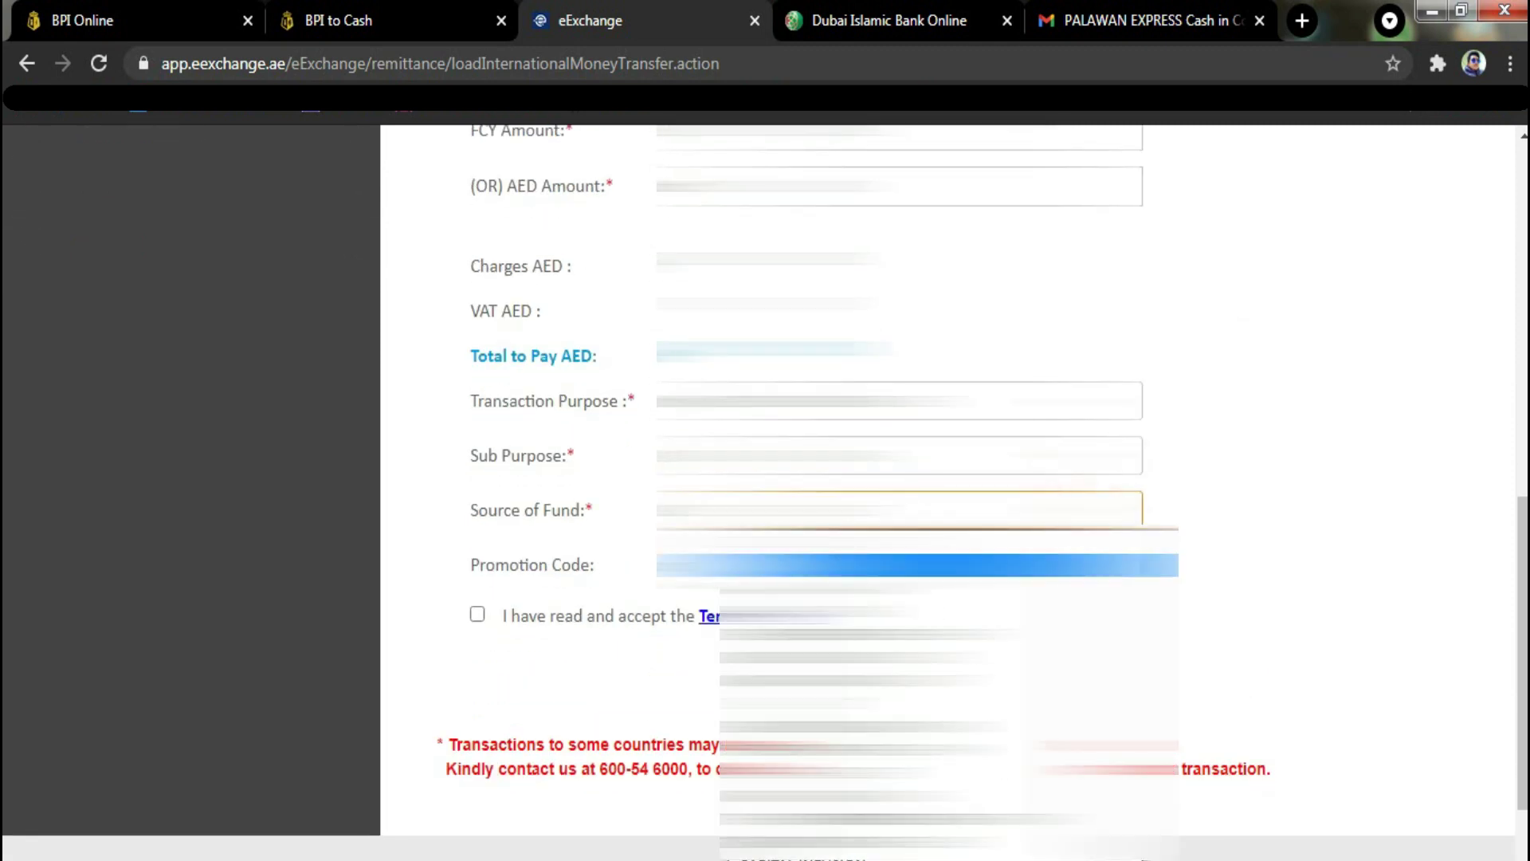
{"action": "key", "text": "Return"}
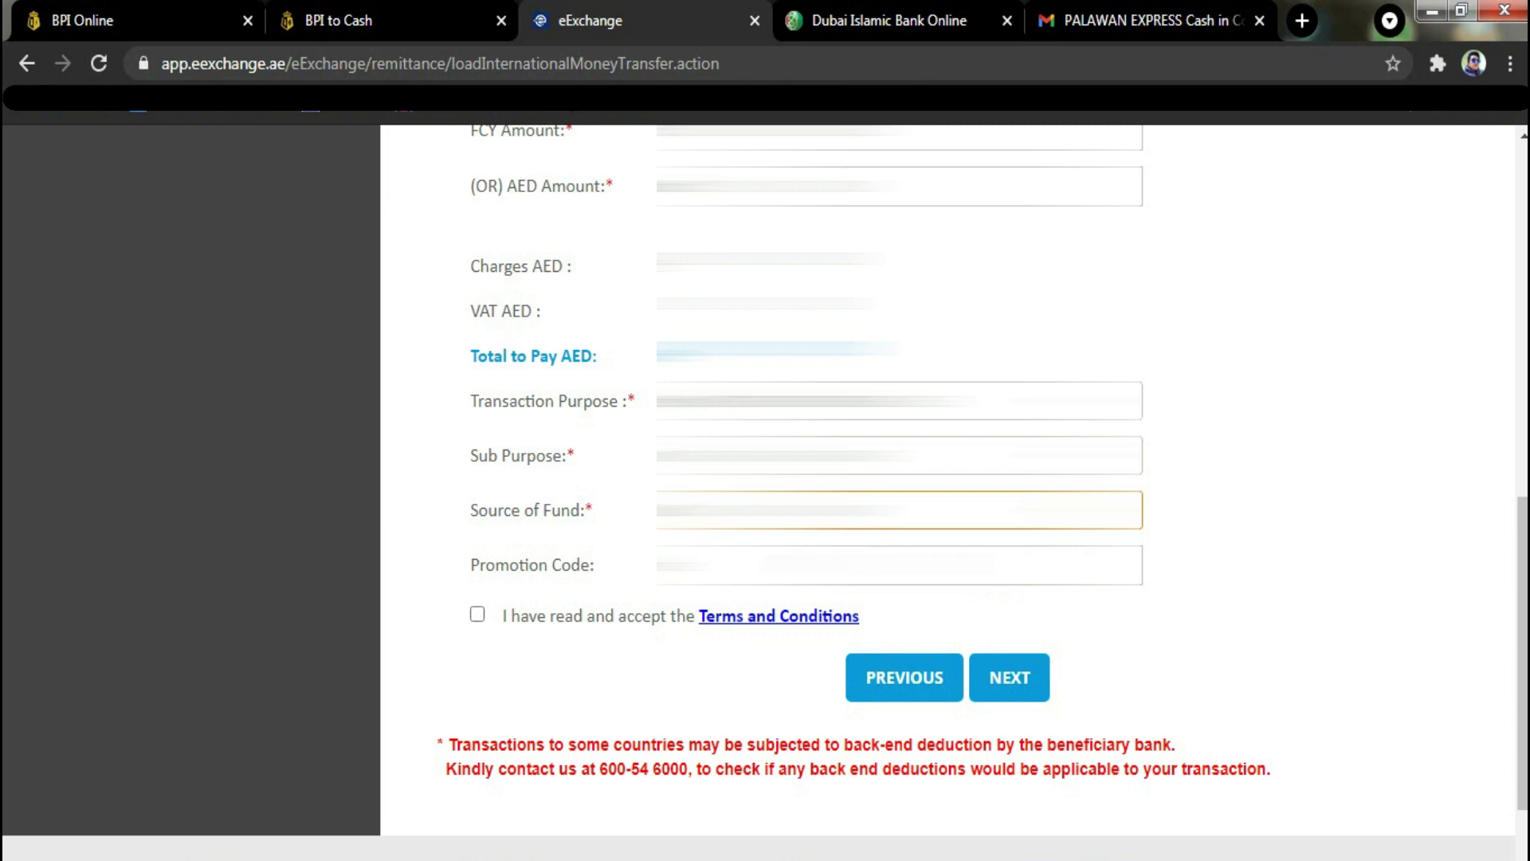
{"action": "left_click", "coordinate": [478, 617]}
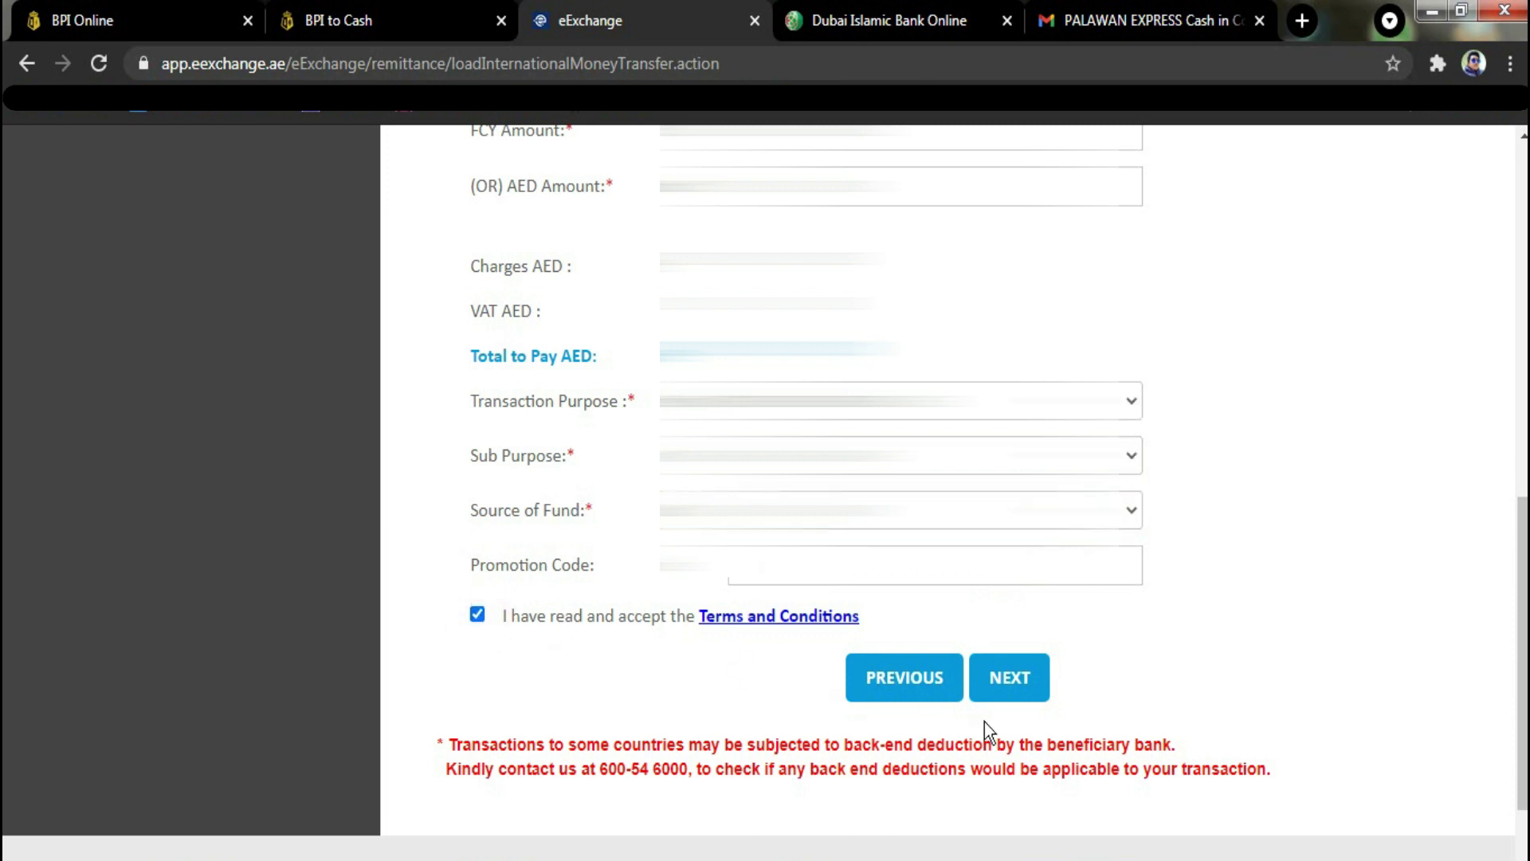
{"action": "left_click", "coordinate": [1014, 691]}
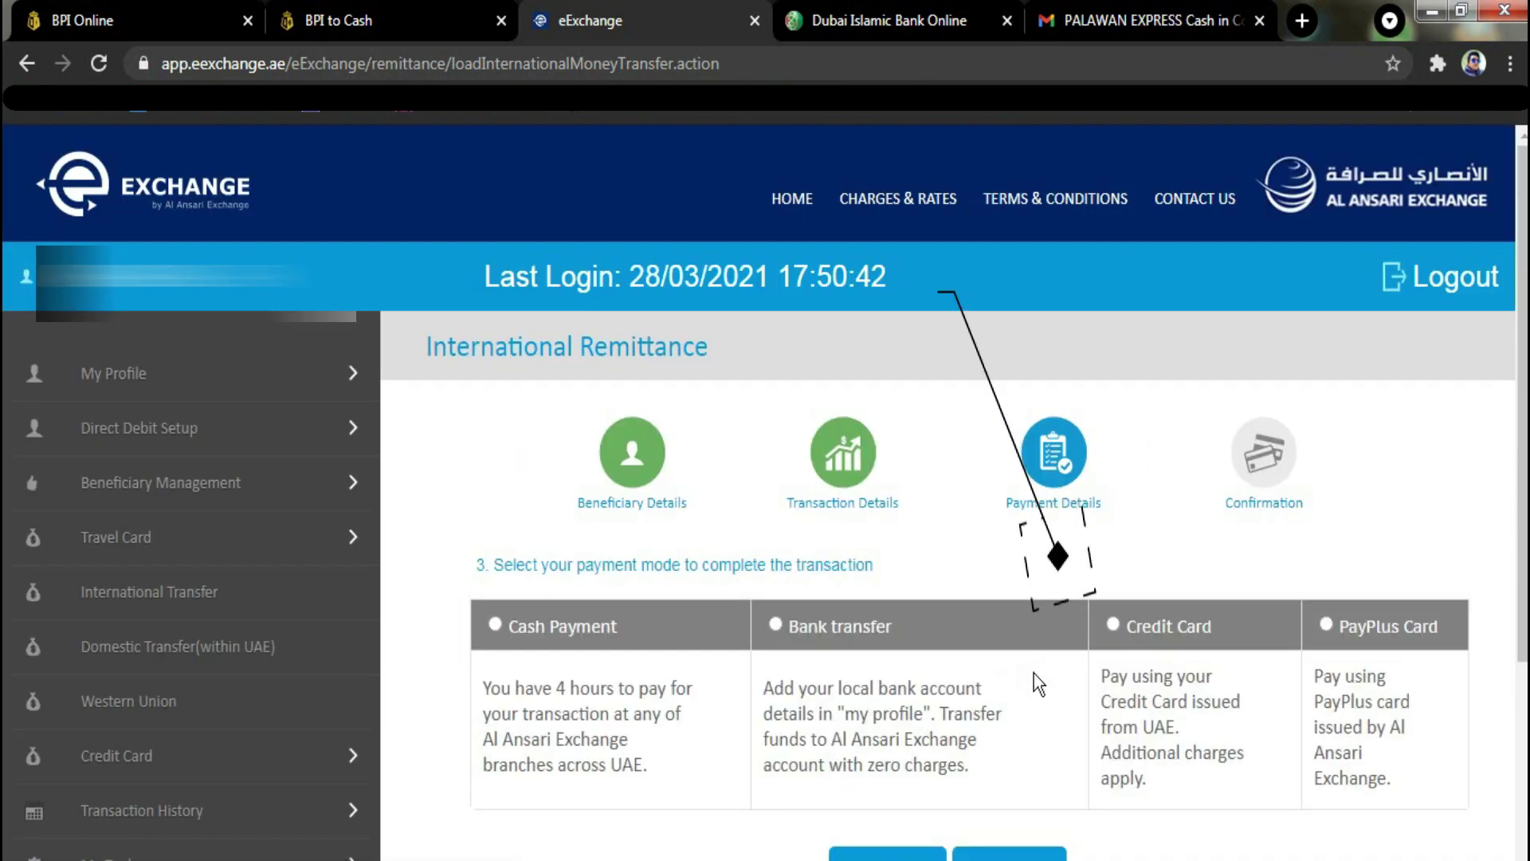
Step: Pay by Bank transfer from the DIB user account and confirm the payment
{"action": "scroll", "coordinate": [1044, 662], "scroll_direction": "down", "scroll_amount": 3}
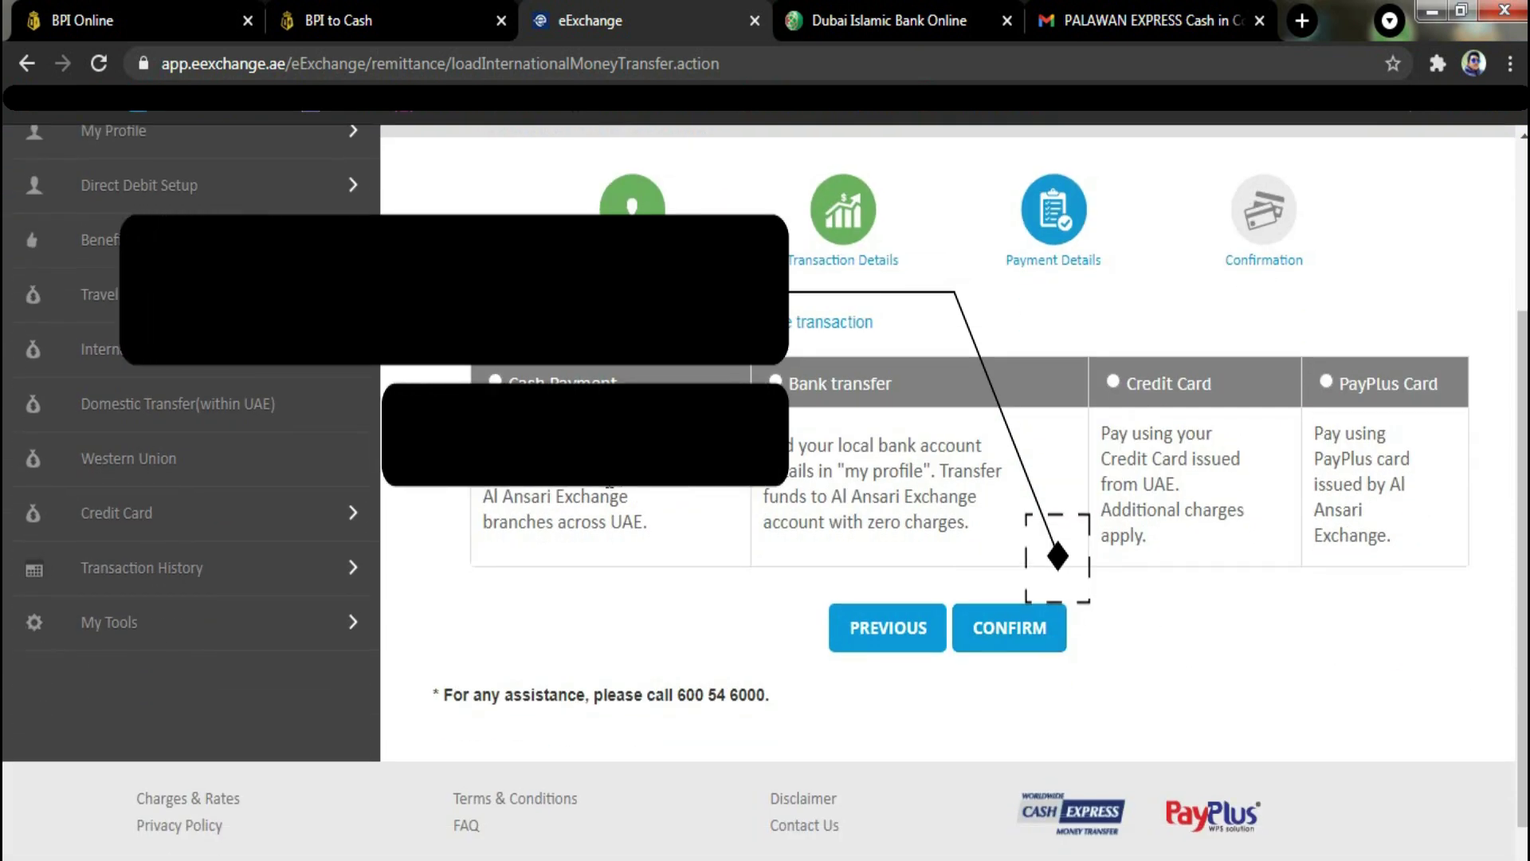
{"action": "left_click", "coordinate": [774, 381]}
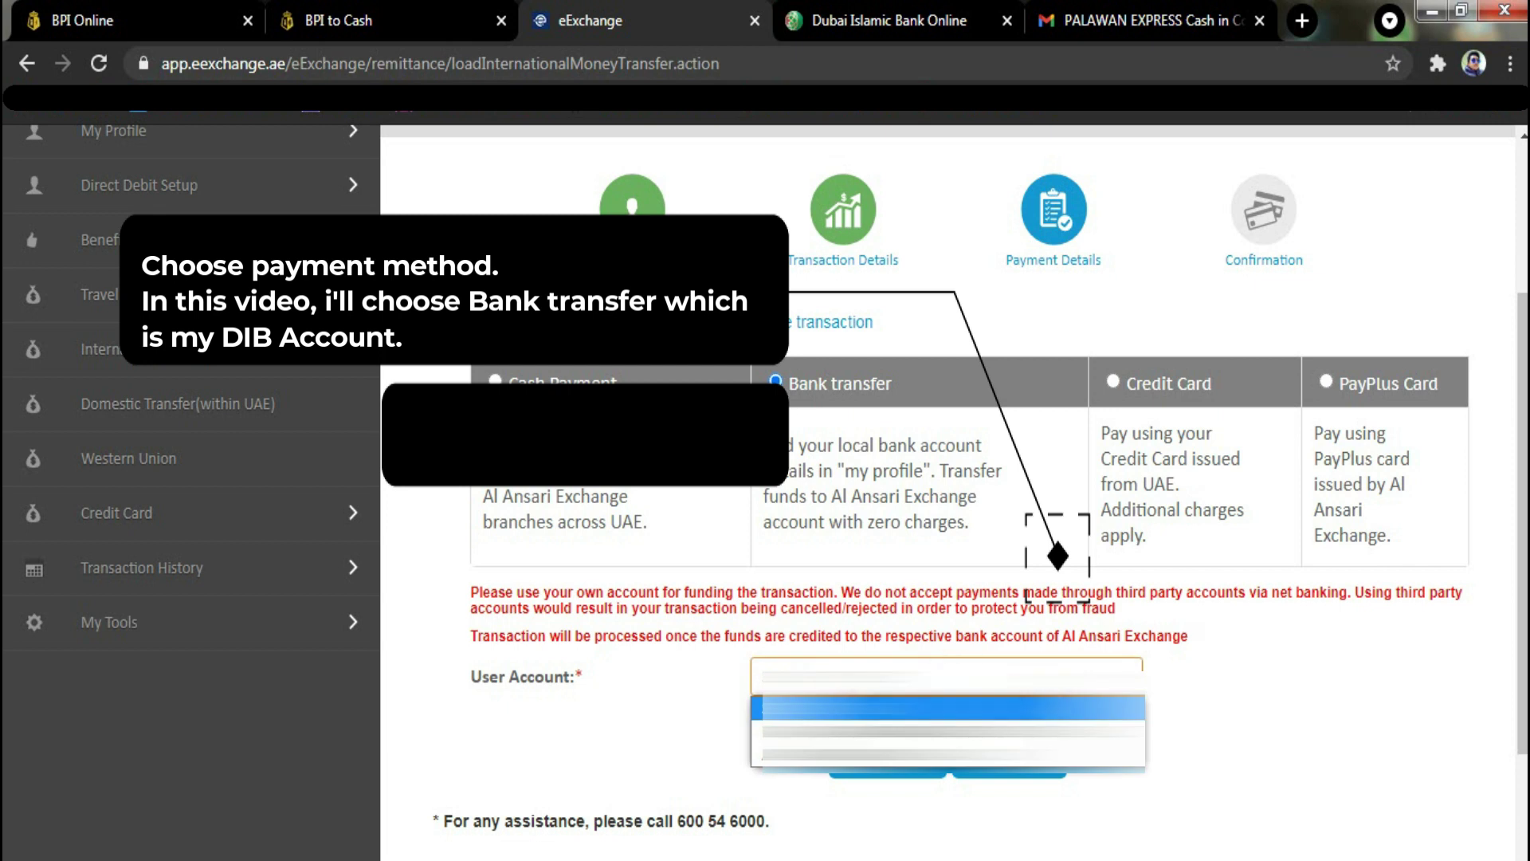
{"action": "key", "text": "Down"}
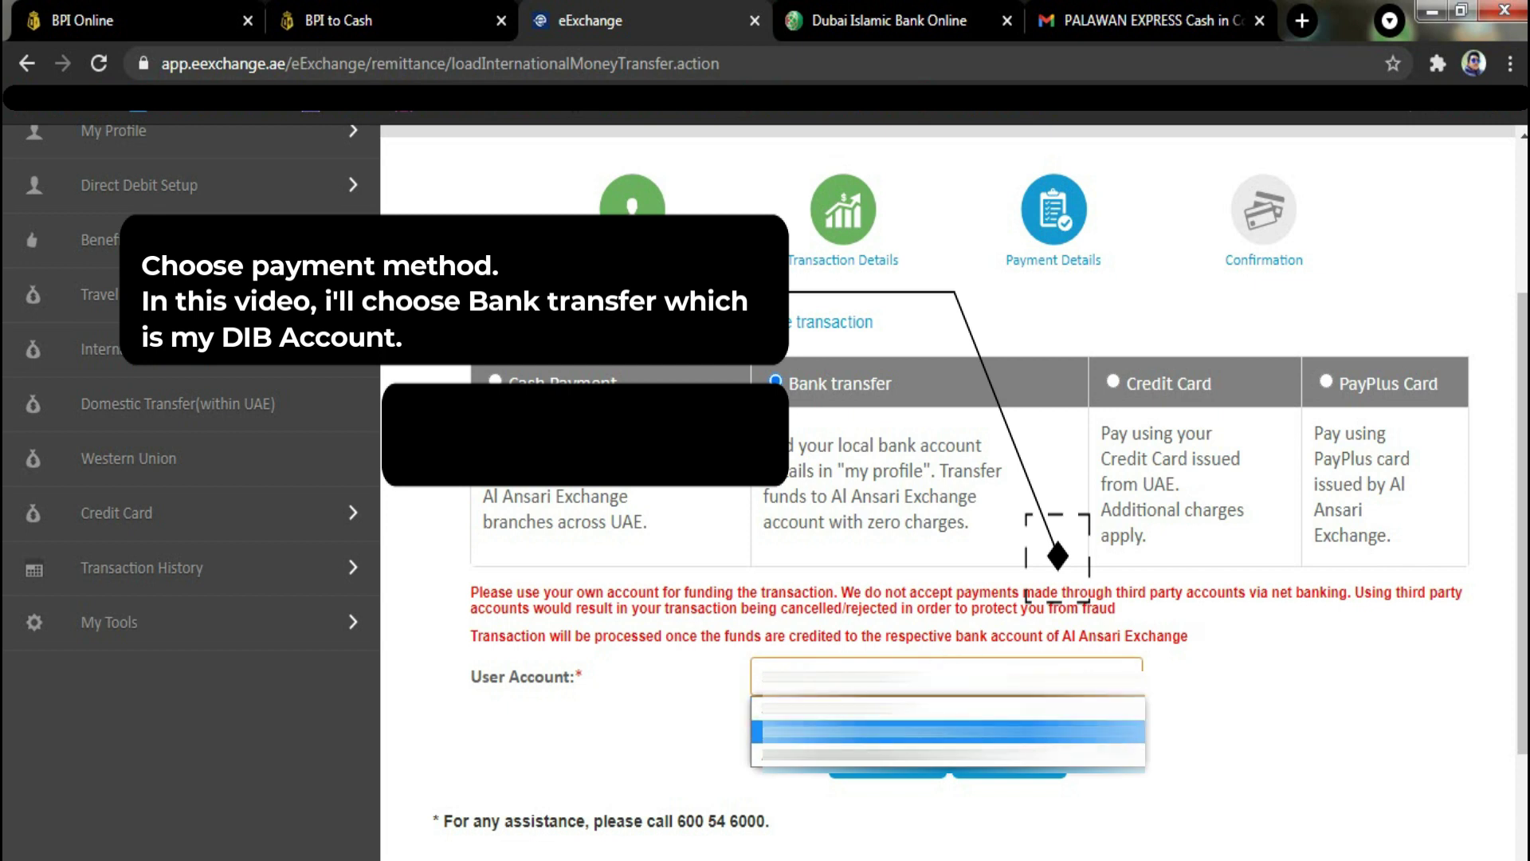
{"action": "key", "text": "Down"}
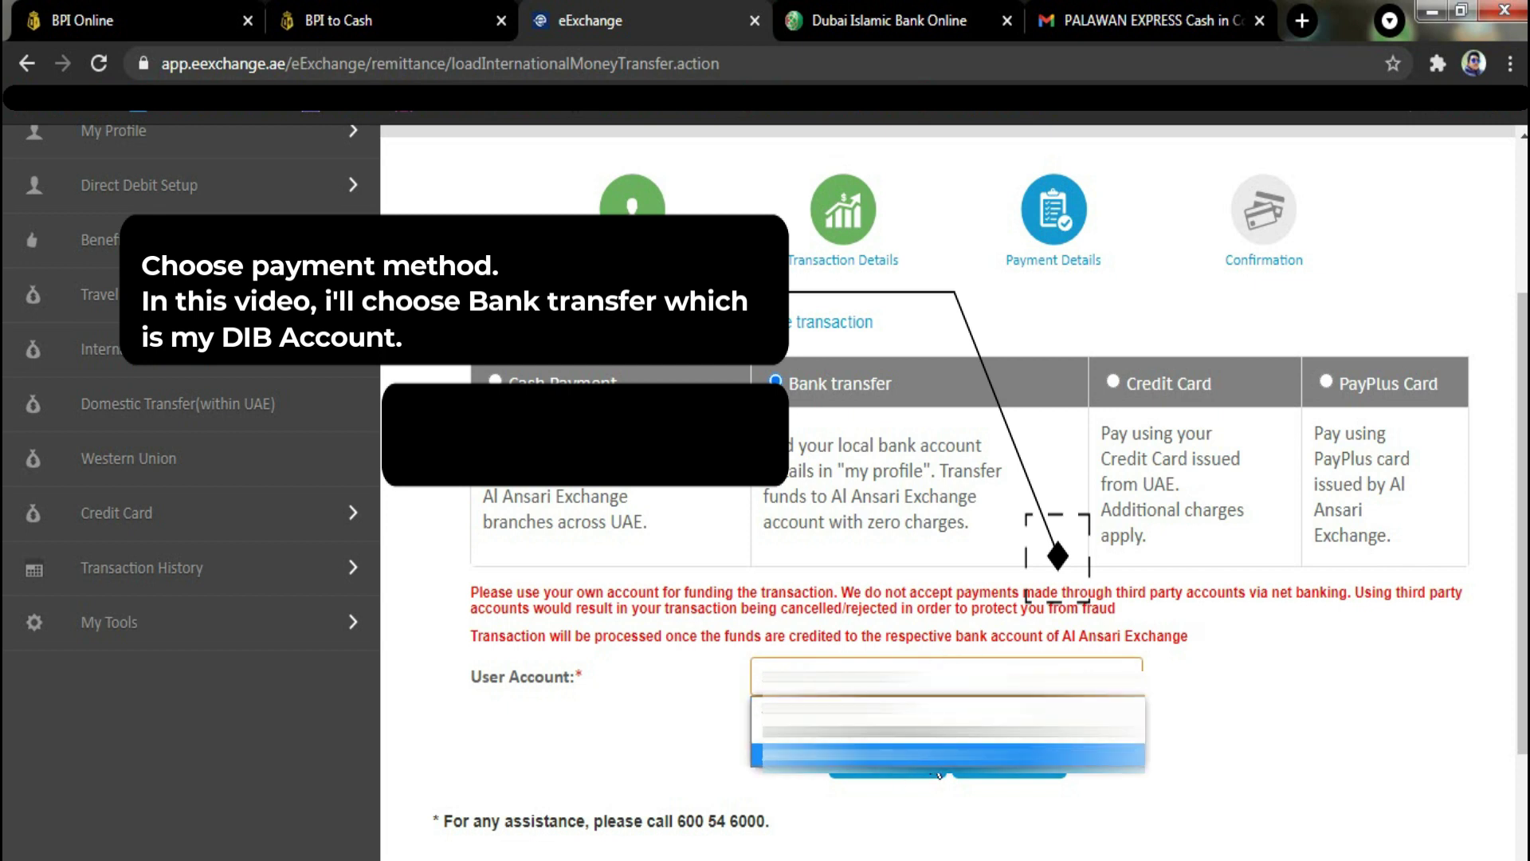
{"action": "key", "text": "Up"}
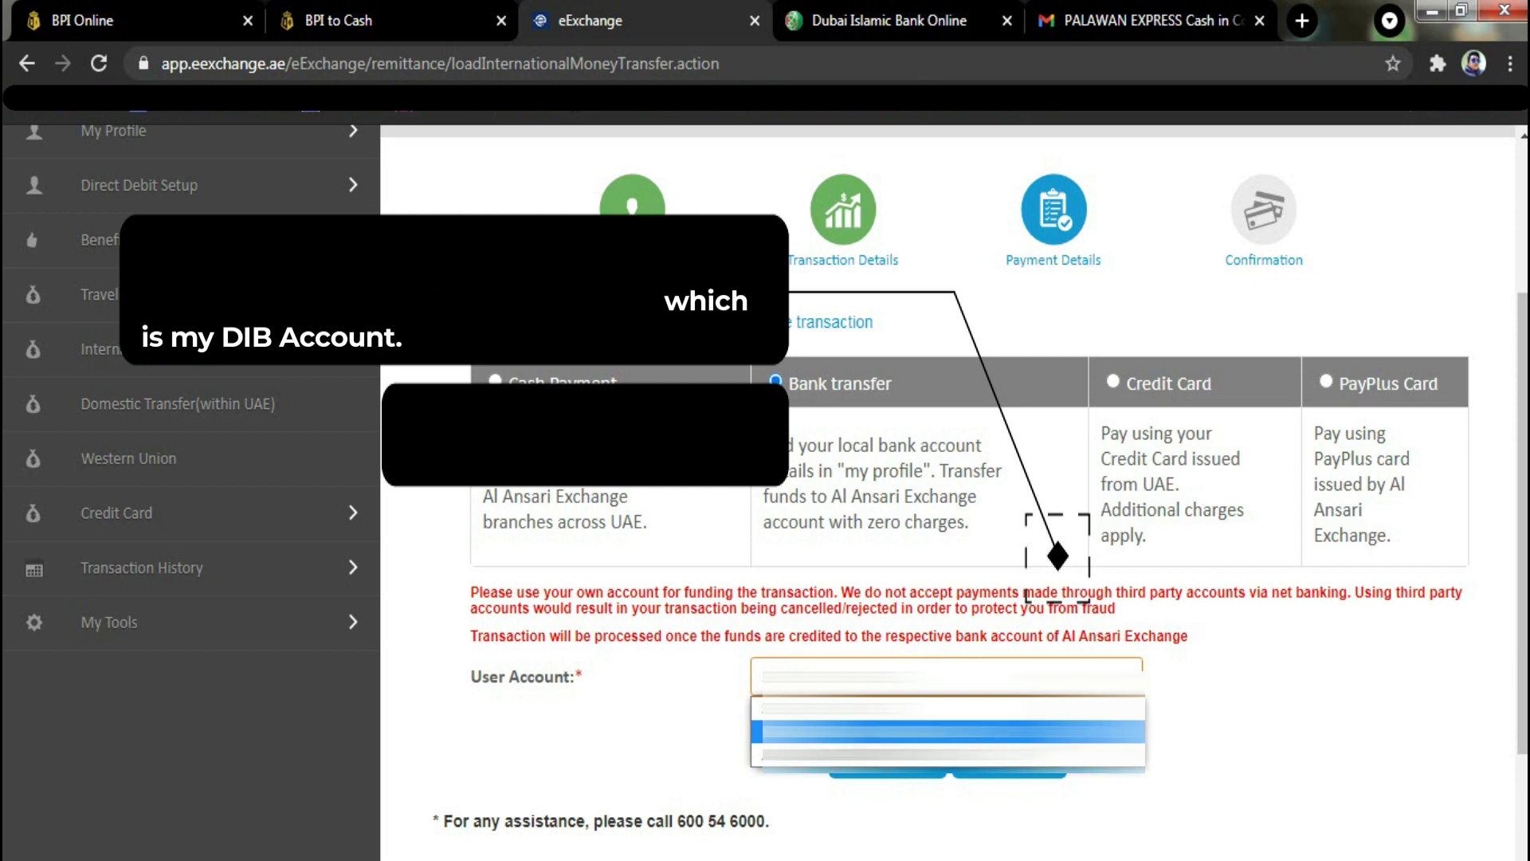
{"action": "key", "text": "Up"}
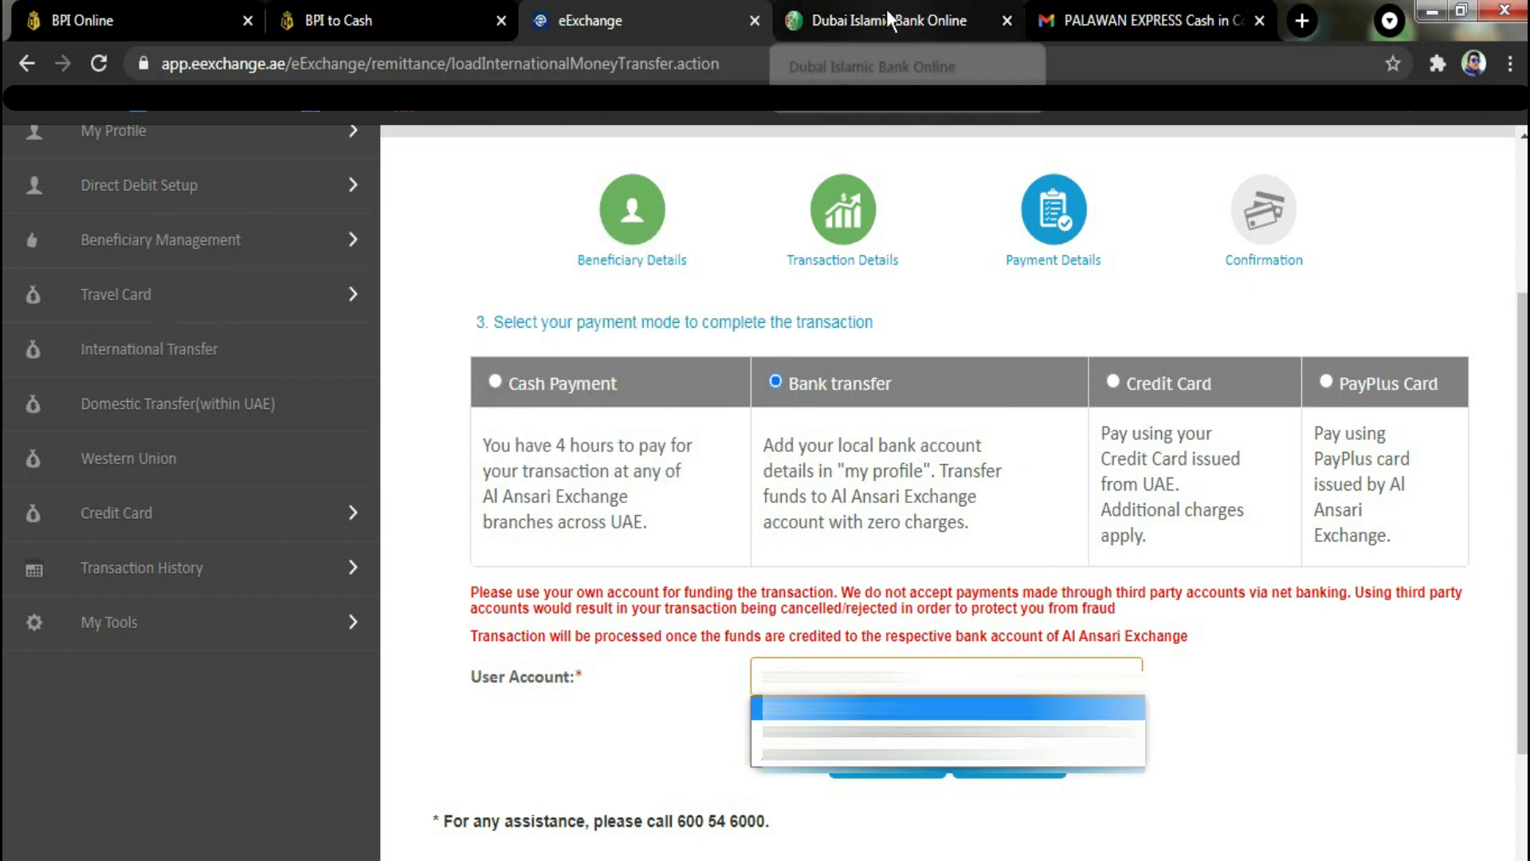
{"action": "key", "text": "Down"}
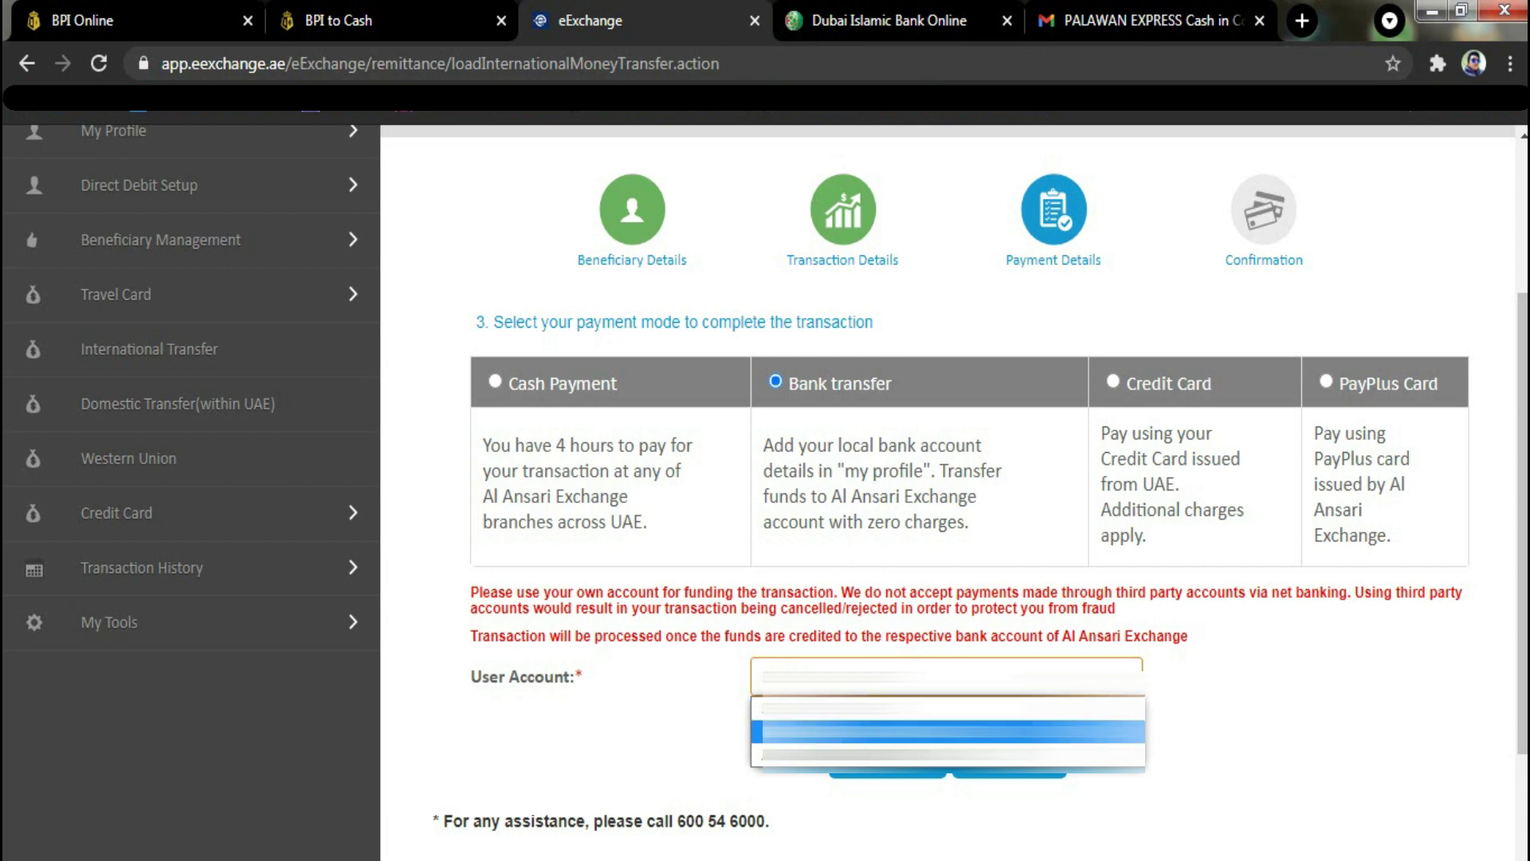
{"action": "key", "text": "Return"}
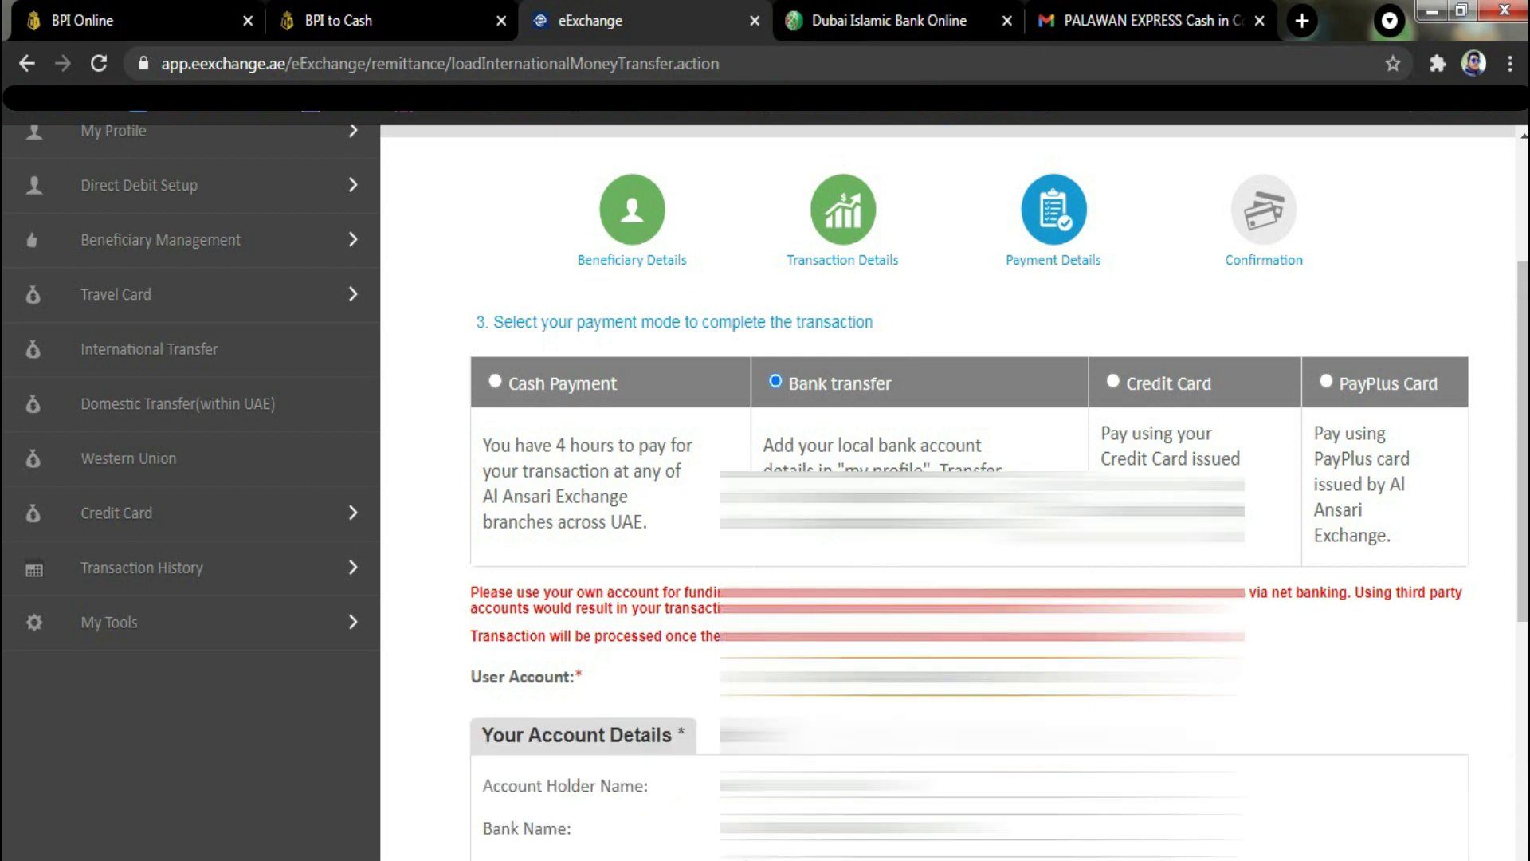
{"action": "scroll", "coordinate": [969, 478], "scroll_direction": "down", "scroll_amount": 3}
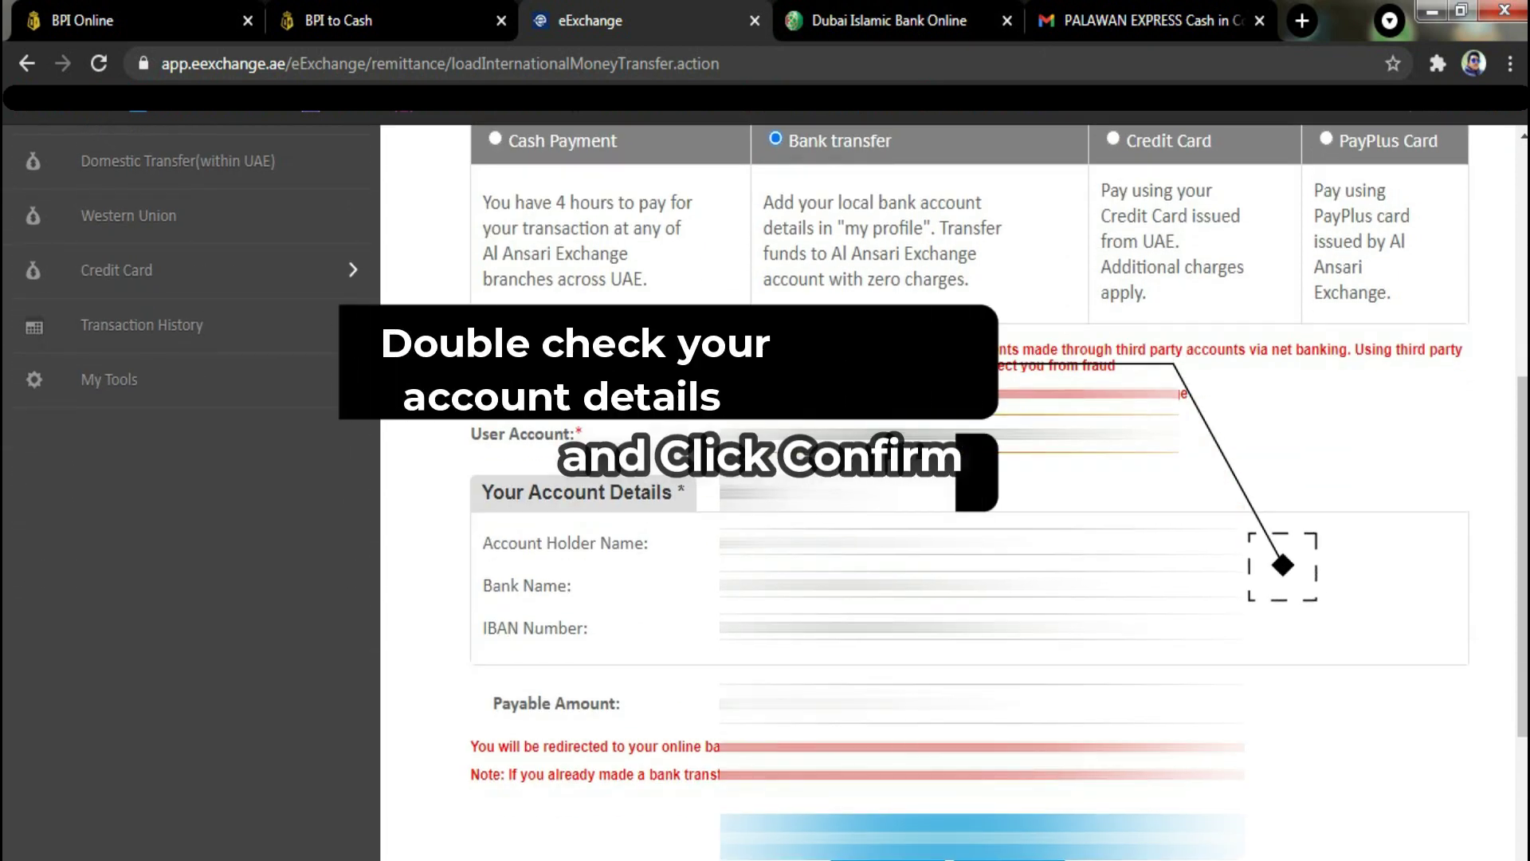
{"action": "scroll", "coordinate": [968, 478], "scroll_direction": "down", "scroll_amount": 2}
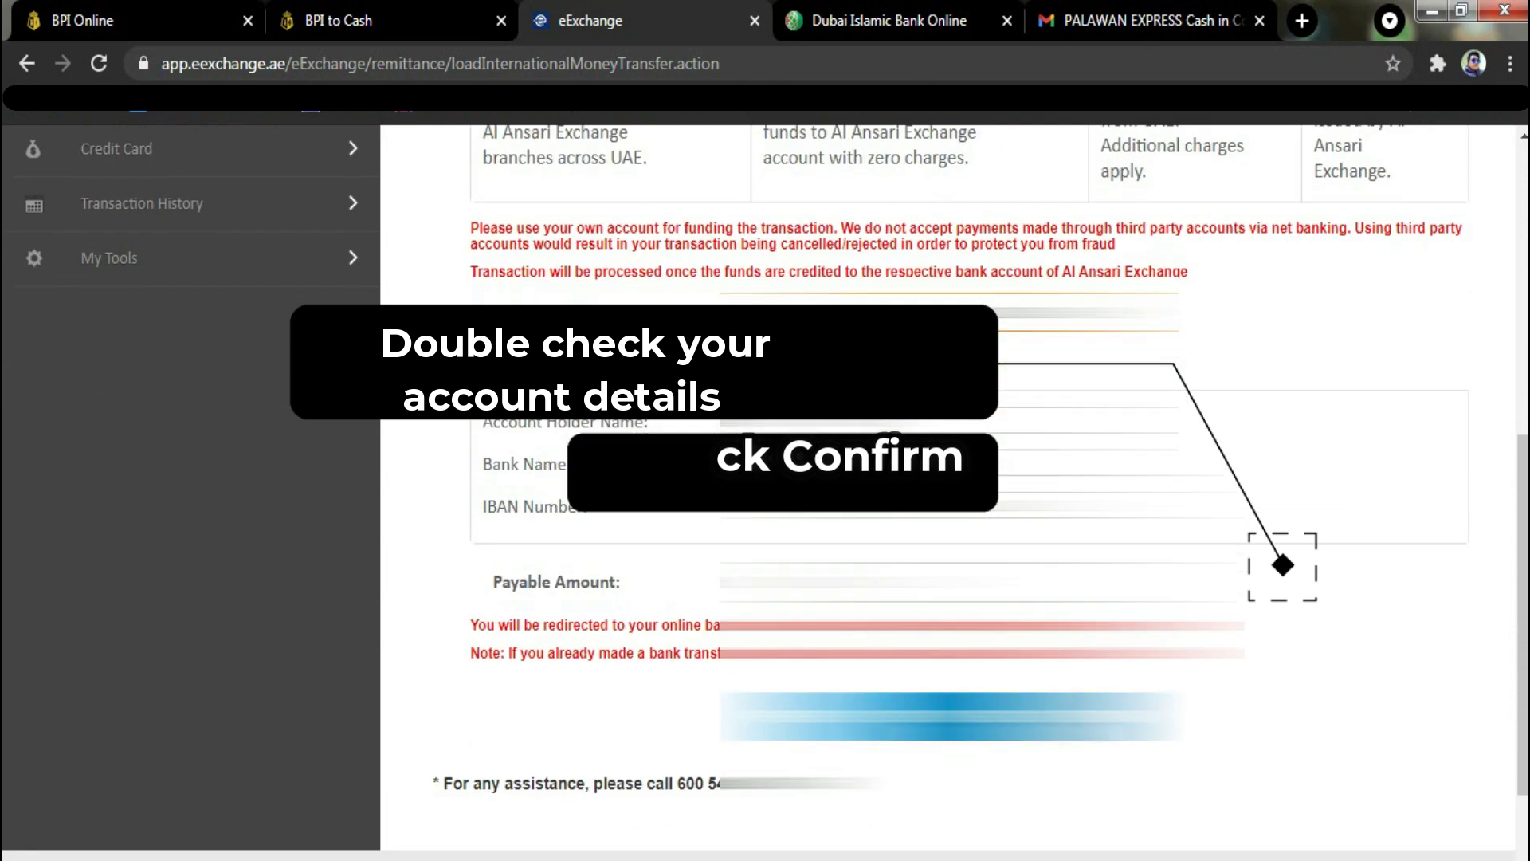
{"action": "left_click", "coordinate": [1016, 721]}
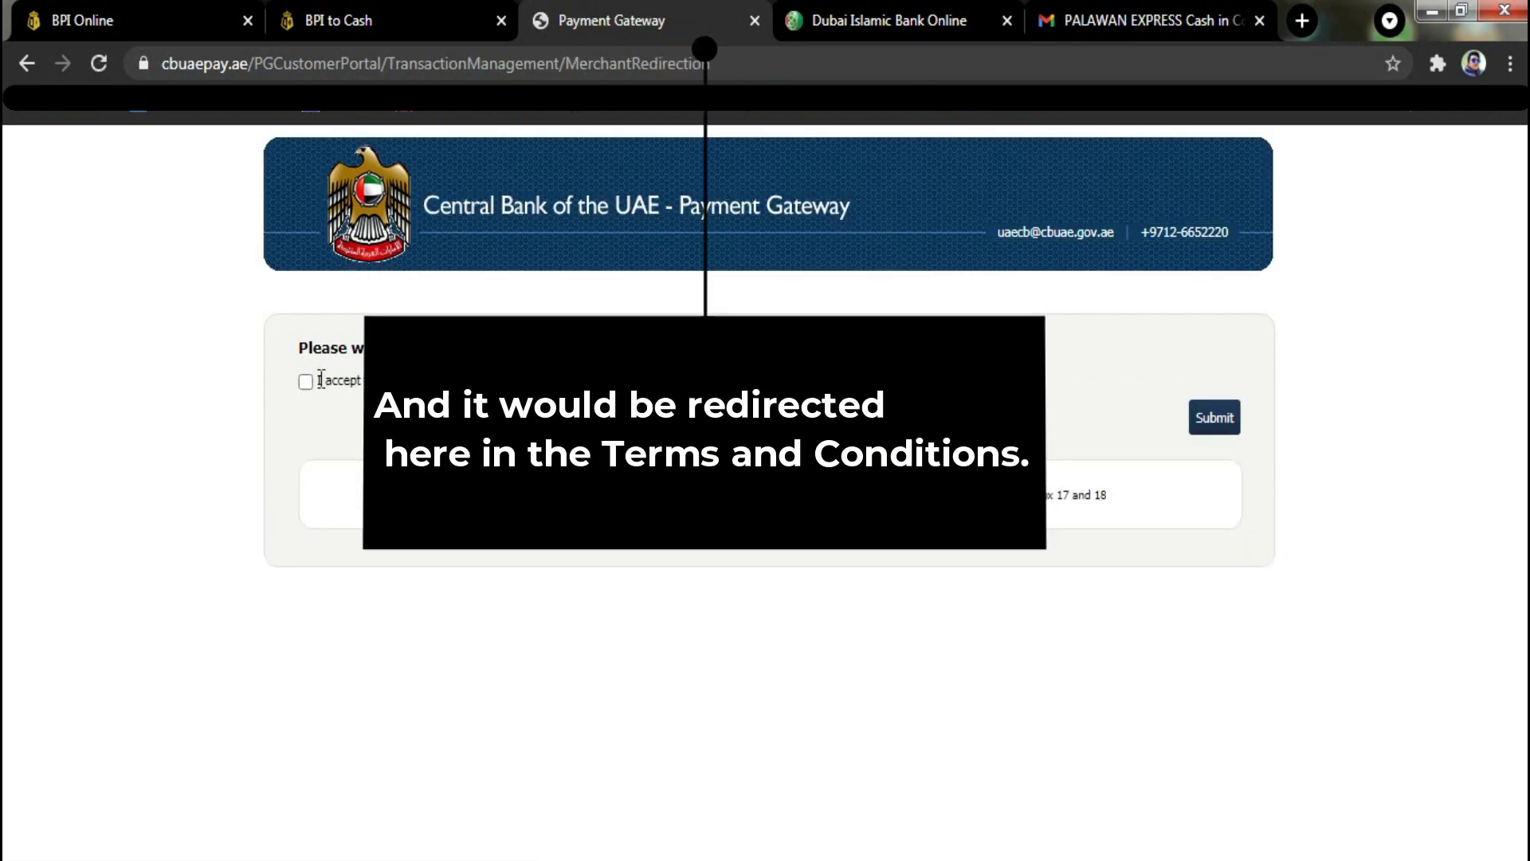
Step: Accept the gateway's Terms and Conditions and submit to go to DIB
{"action": "left_click", "coordinate": [307, 384]}
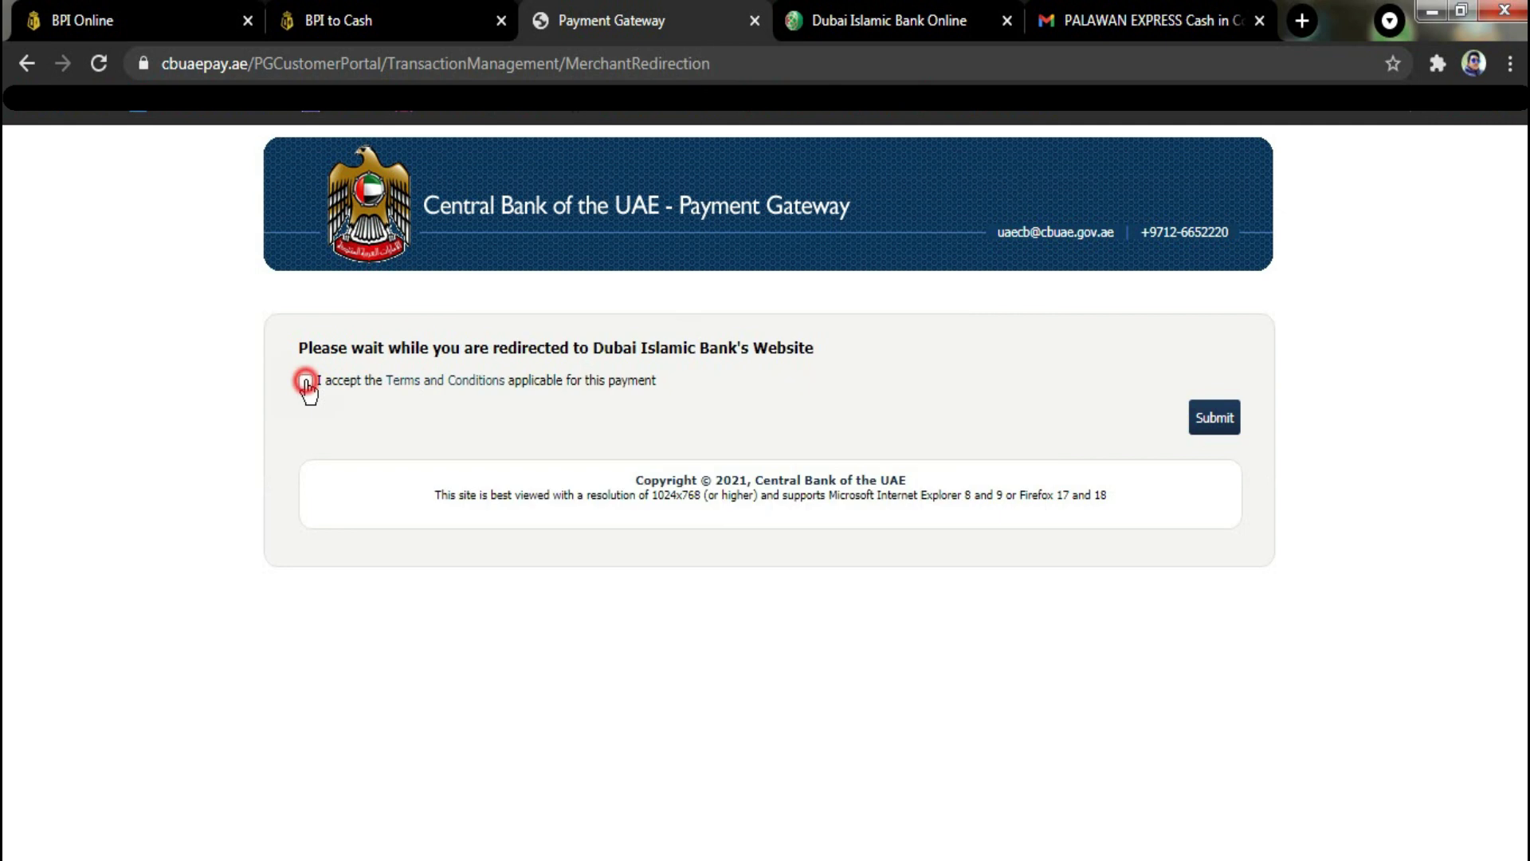
{"action": "left_click", "coordinate": [1229, 428]}
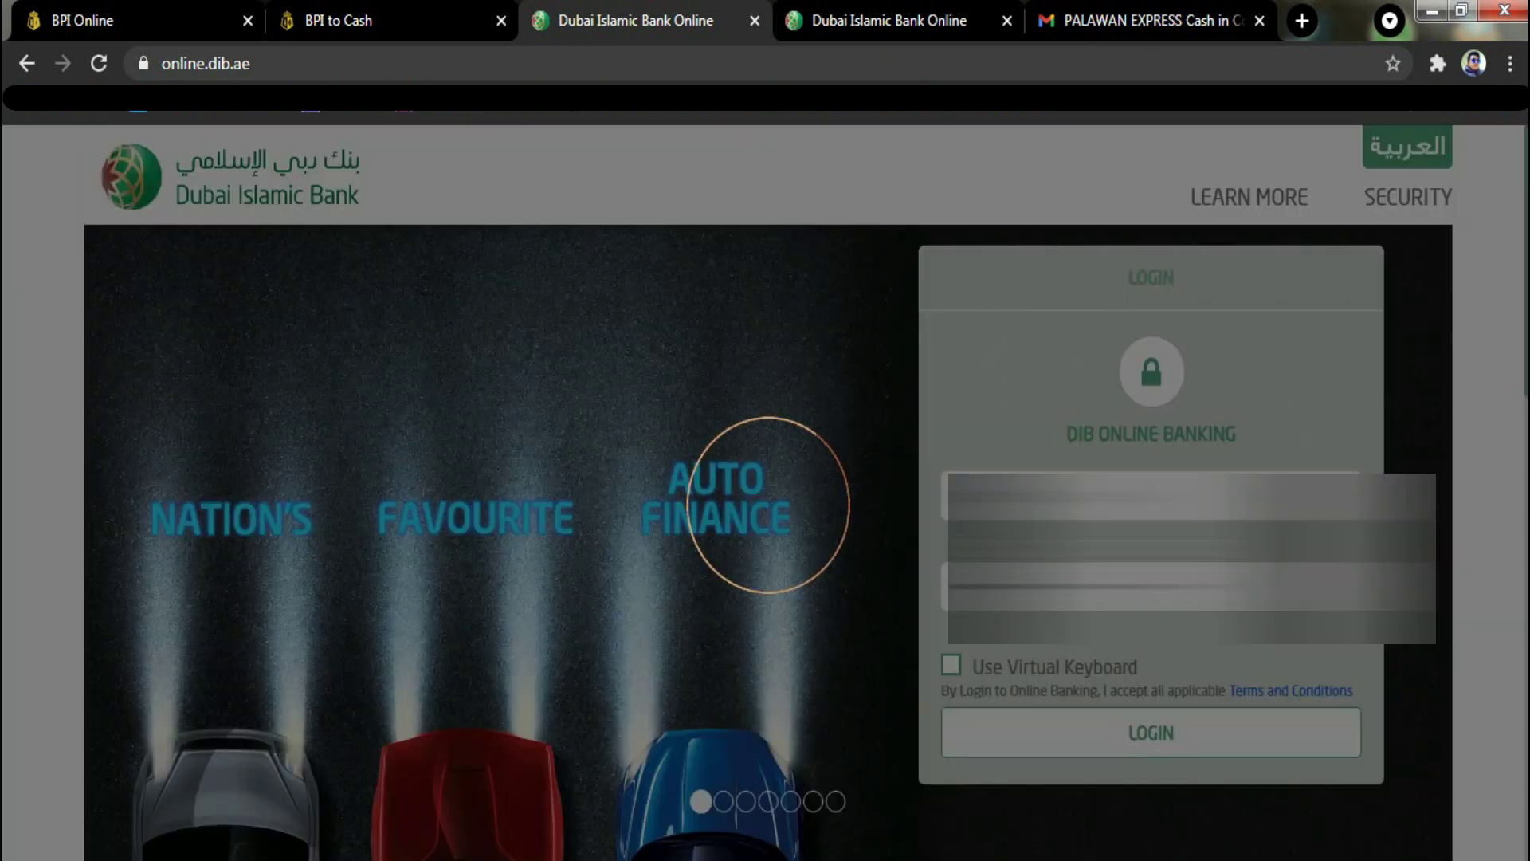
Step: Log in to DIB Online Banking, then proceed and confirm the Direct Debit payment
{"action": "key", "text": "F5"}
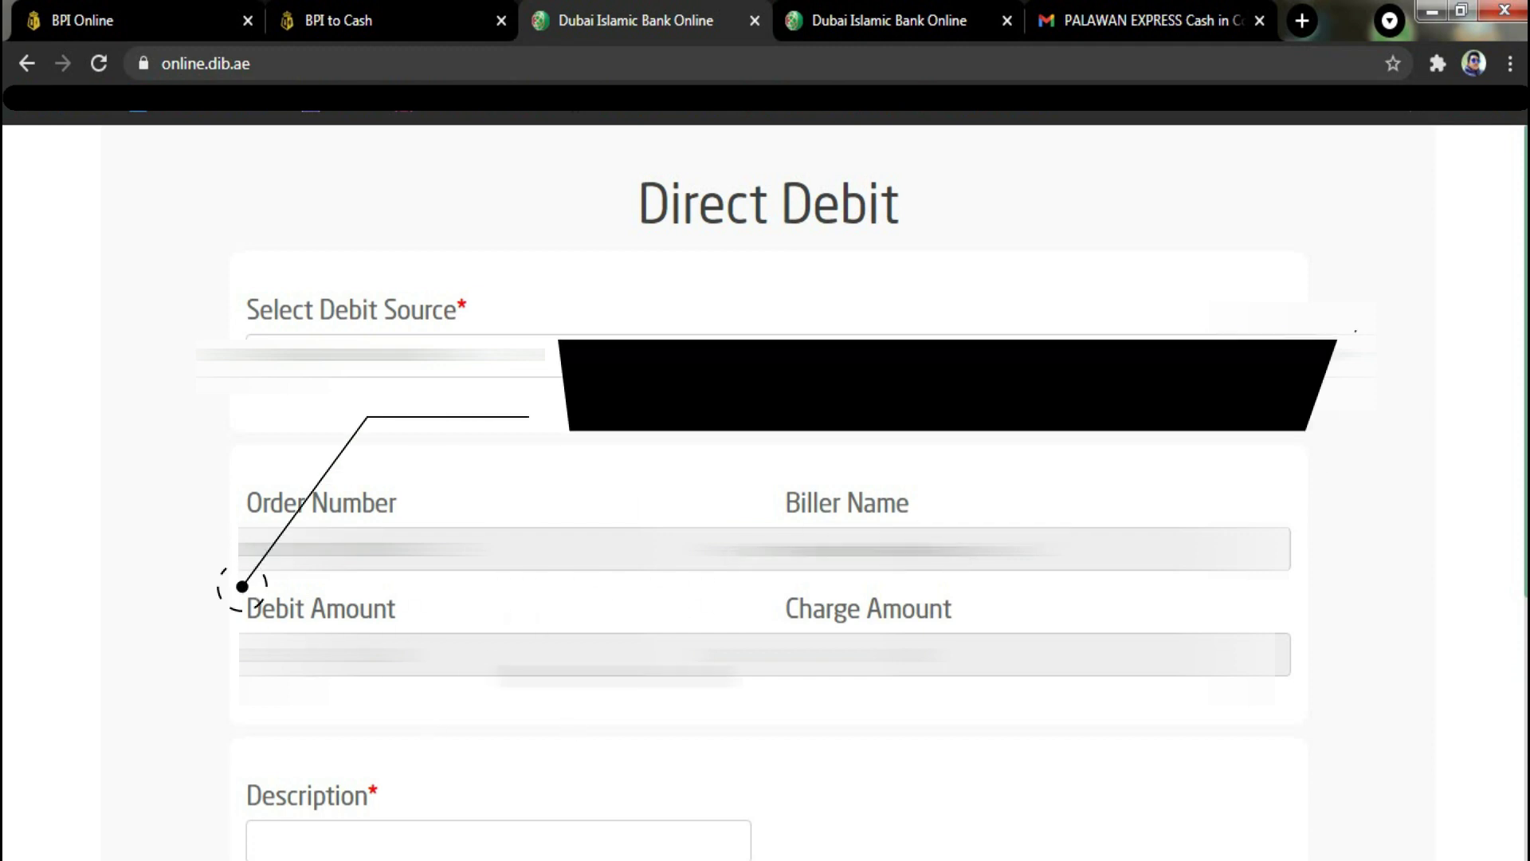
{"action": "scroll", "coordinate": [747, 698], "scroll_direction": "down", "scroll_amount": 10}
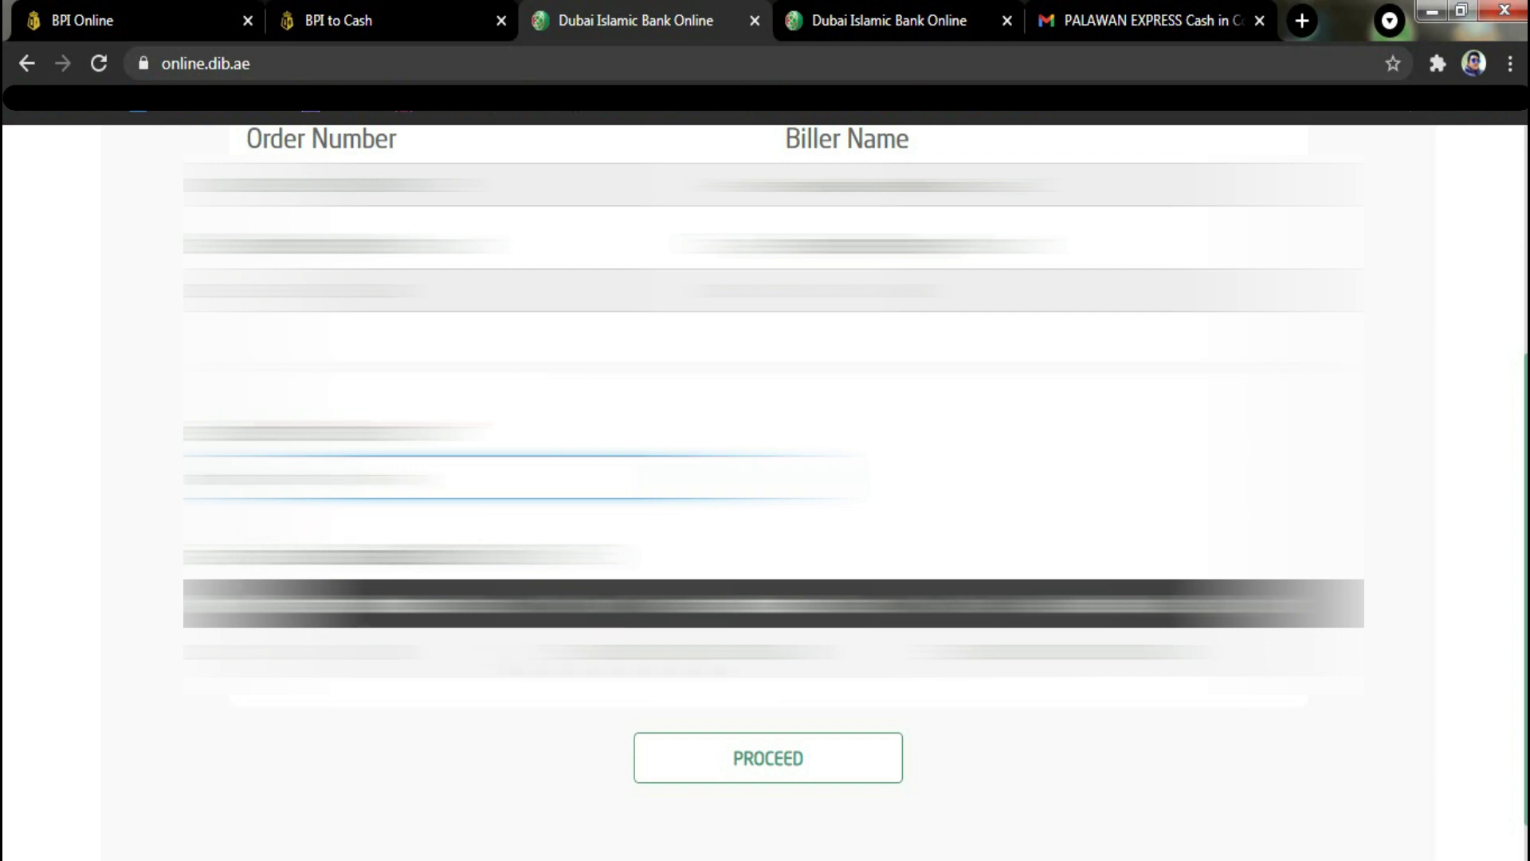
{"action": "scroll", "coordinate": [771, 741], "scroll_direction": "down", "scroll_amount": 1}
{"action": "left_click", "coordinate": [817, 679]}
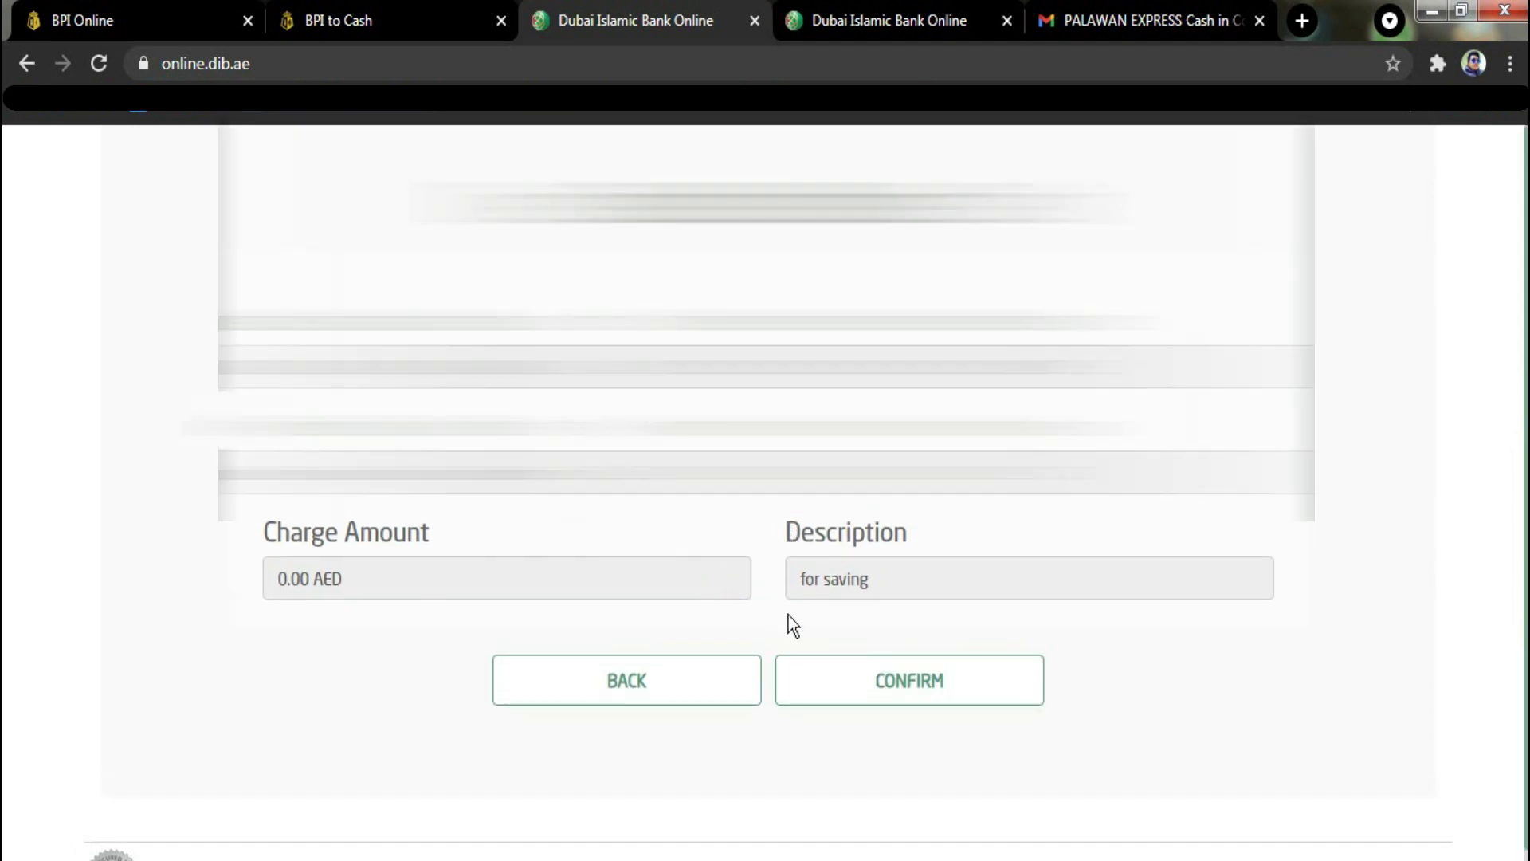
{"action": "left_click", "coordinate": [881, 687]}
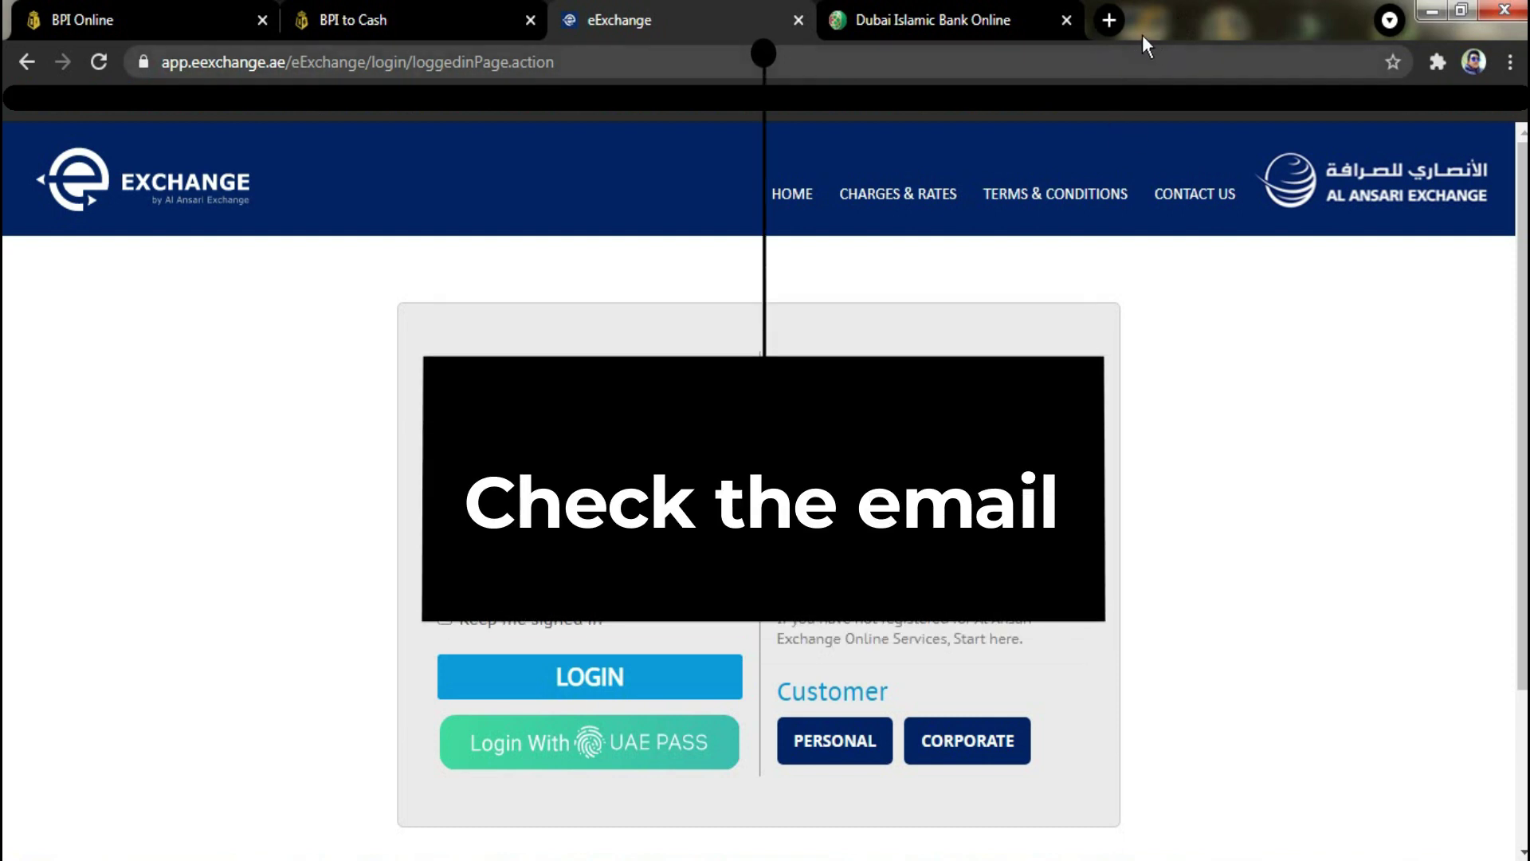
Step: Open a new Chrome tab and go to gmail.com
{"action": "left_click", "coordinate": [1112, 20]}
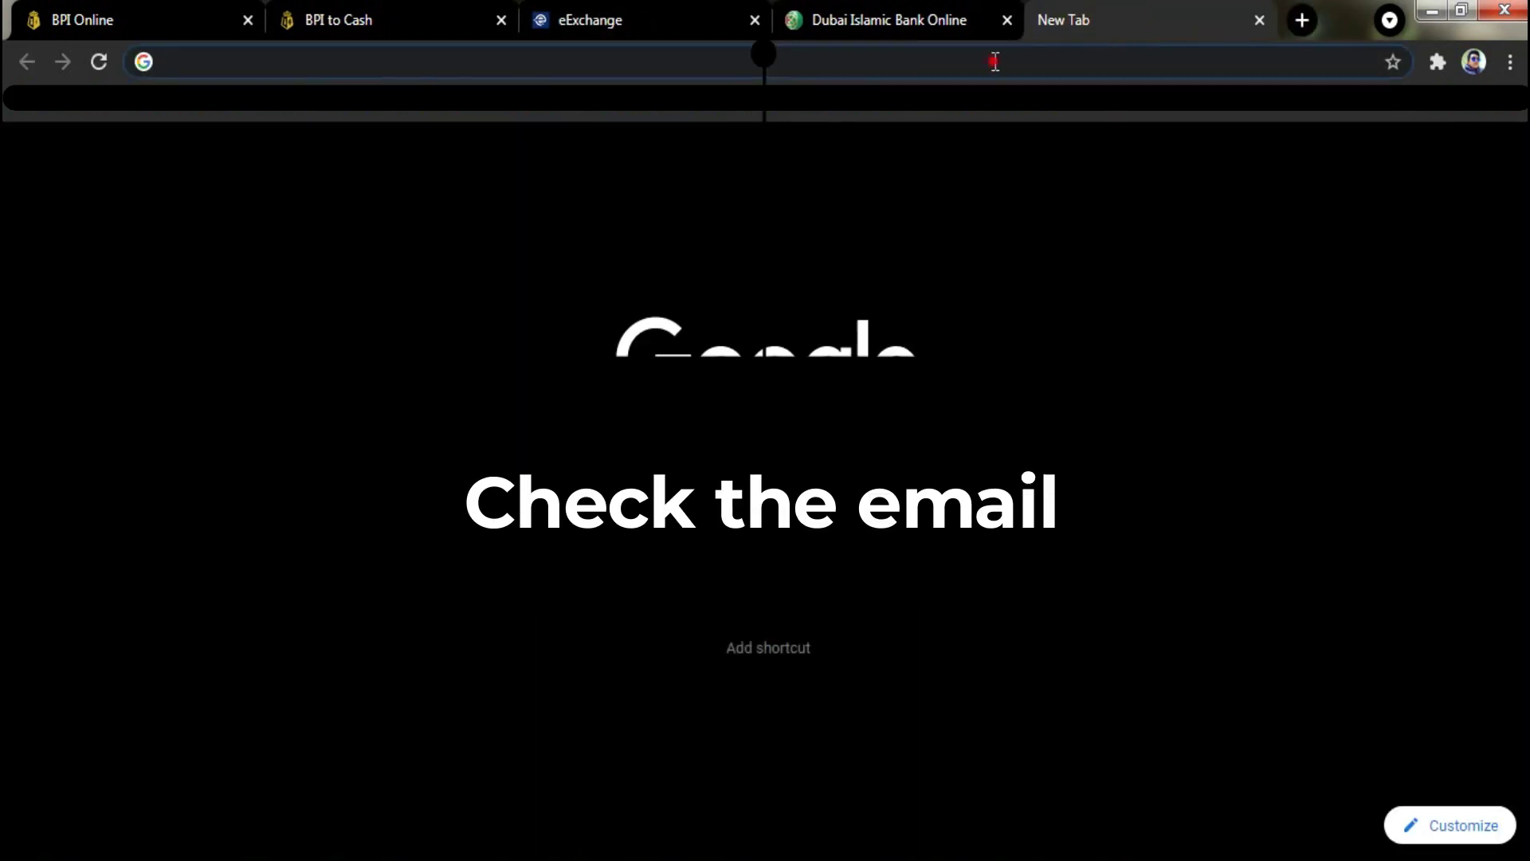
{"action": "left_click", "coordinate": [995, 62]}
{"action": "type", "text": "gma"}
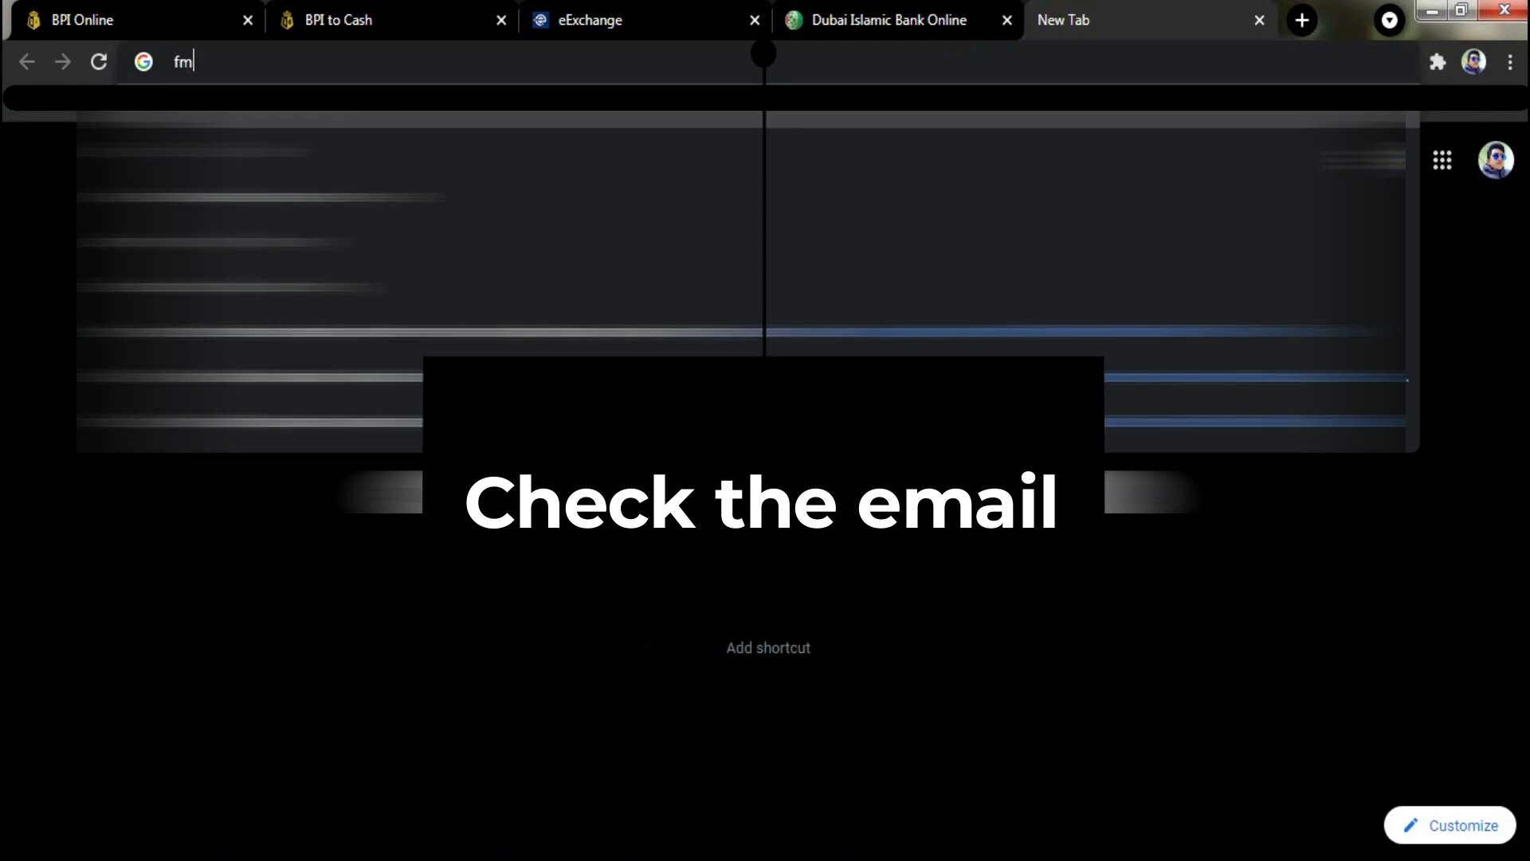
{"action": "key", "text": "Return"}
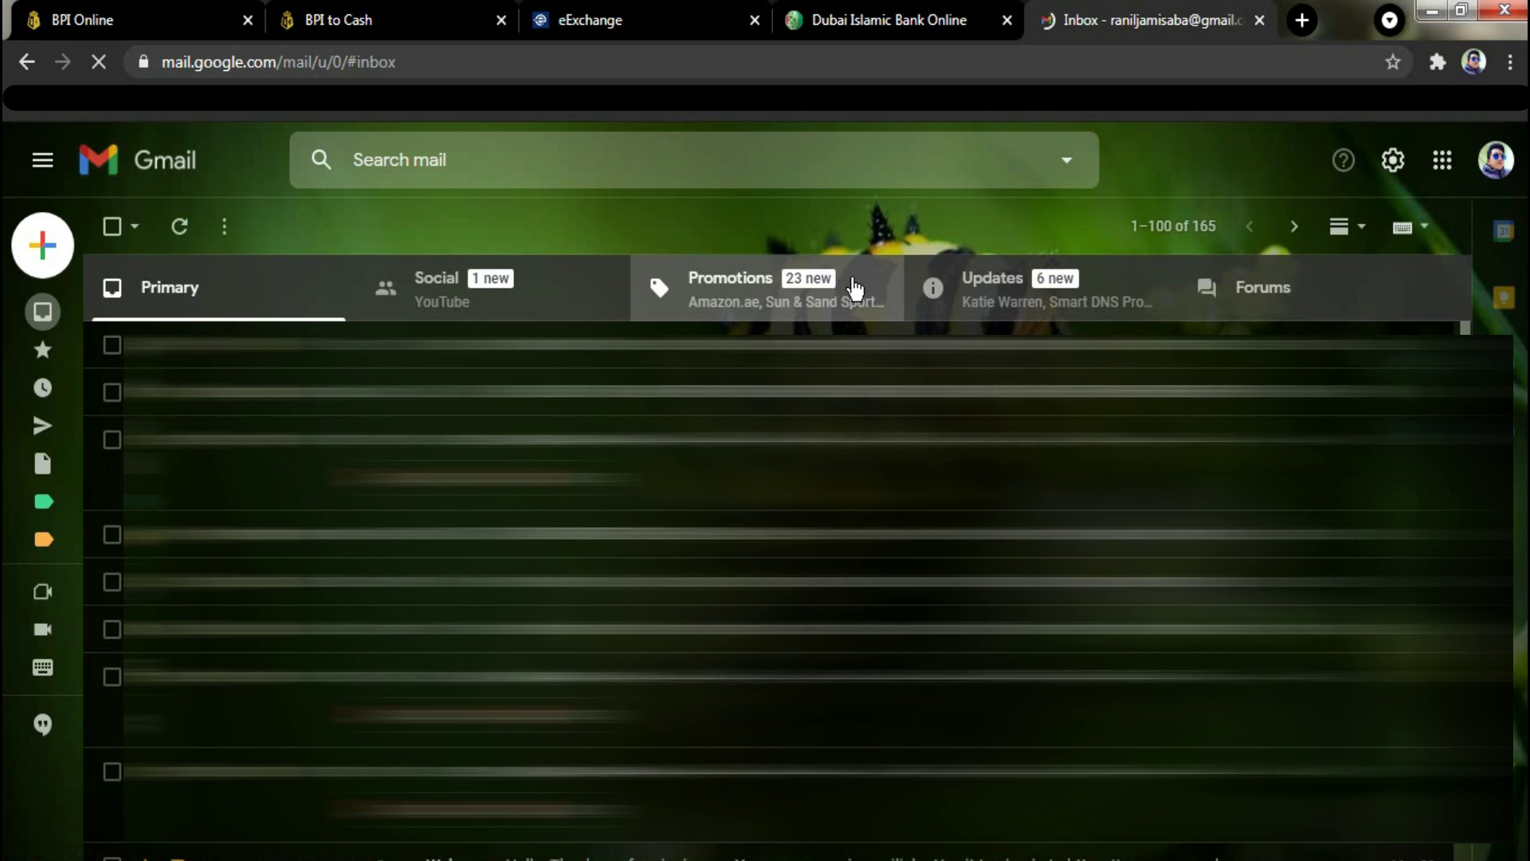
Step: Open the eExchange Online Instant Transfer Receipt email from Gmail's Updates category
{"action": "left_click", "coordinate": [1044, 300]}
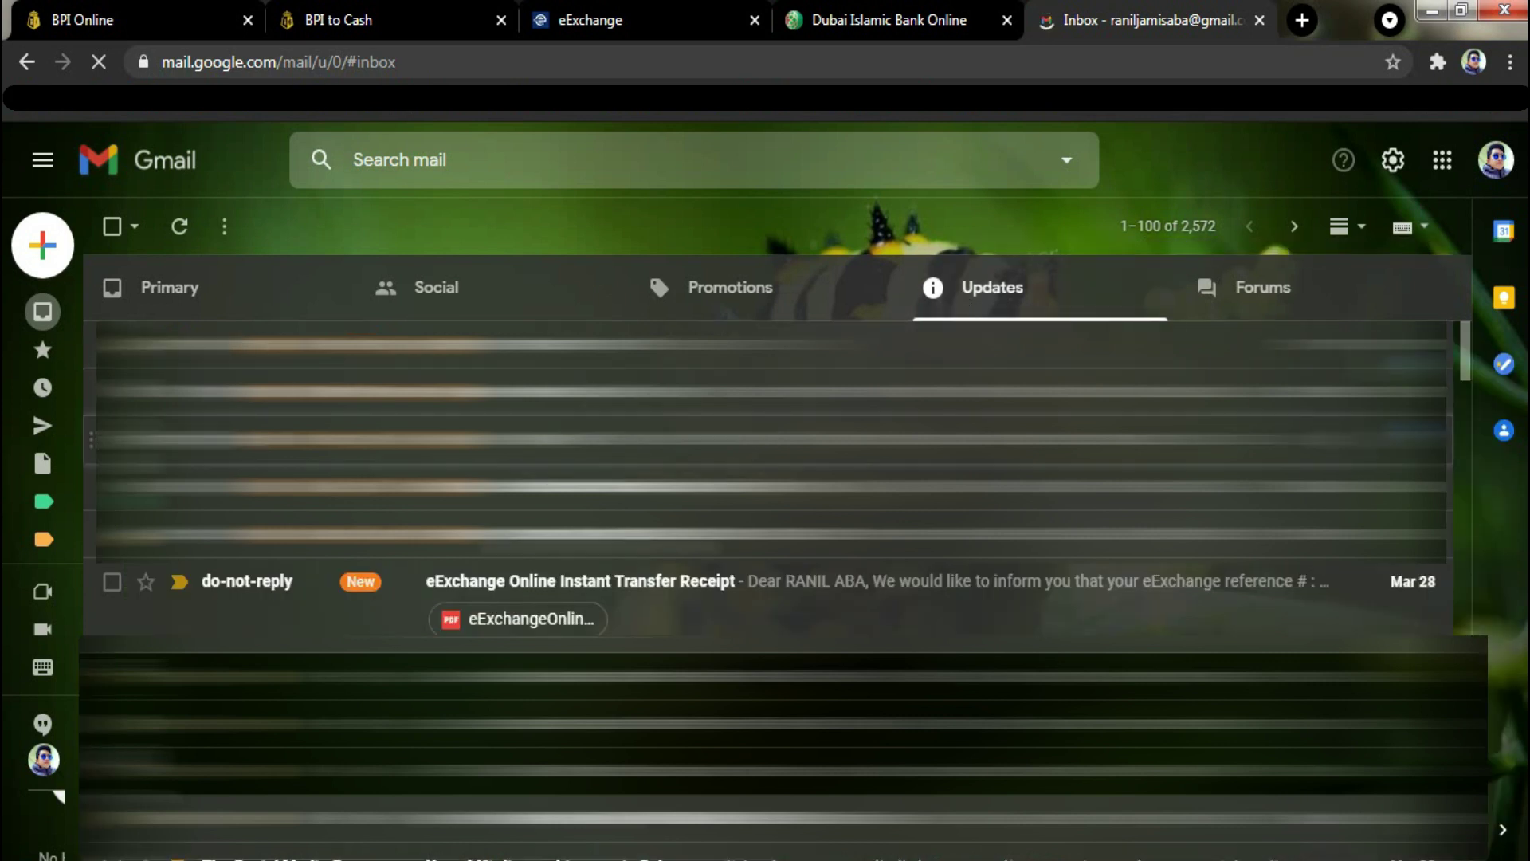
{"action": "left_click", "coordinate": [504, 619]}
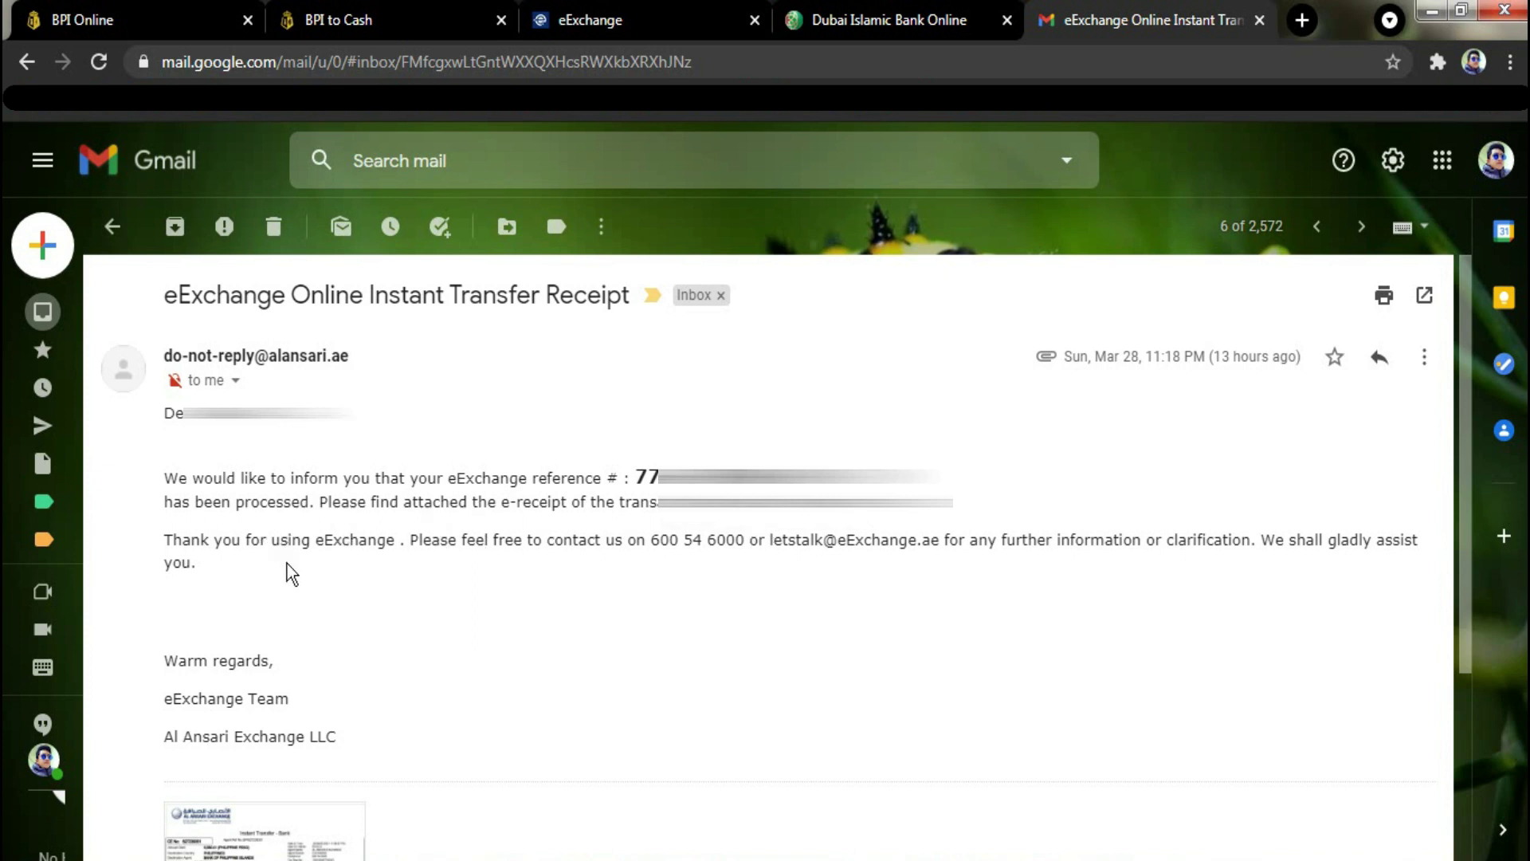
{"action": "scroll", "coordinate": [287, 562], "scroll_direction": "down", "scroll_amount": 3}
Step: Start downloading the attached PDF e-receipt, cancel the save, and preview the PDF instead
{"action": "mouse_move", "coordinate": [301, 598]}
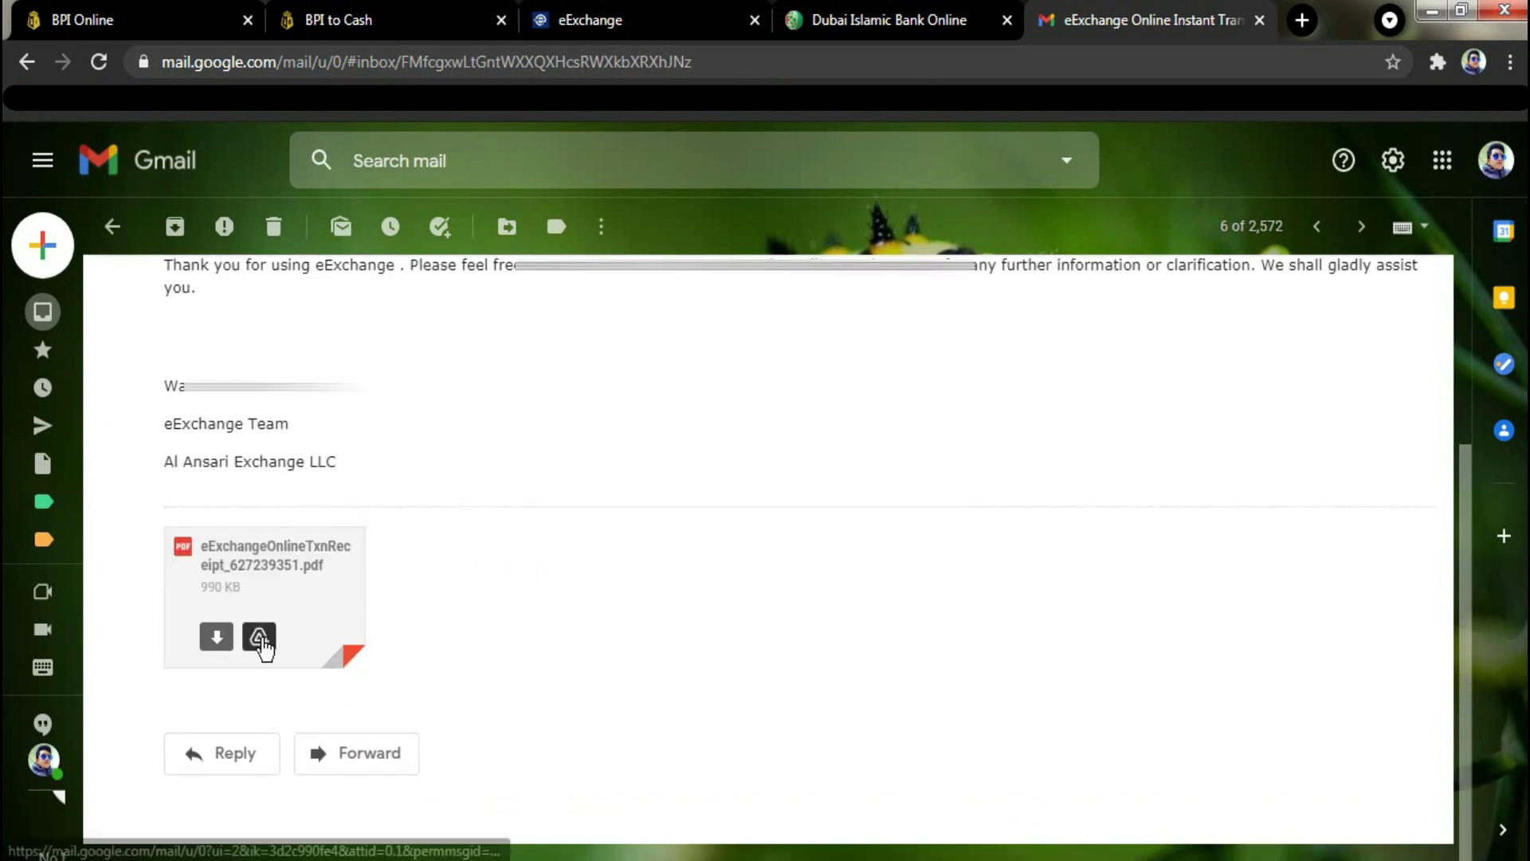
{"action": "left_click", "coordinate": [216, 638]}
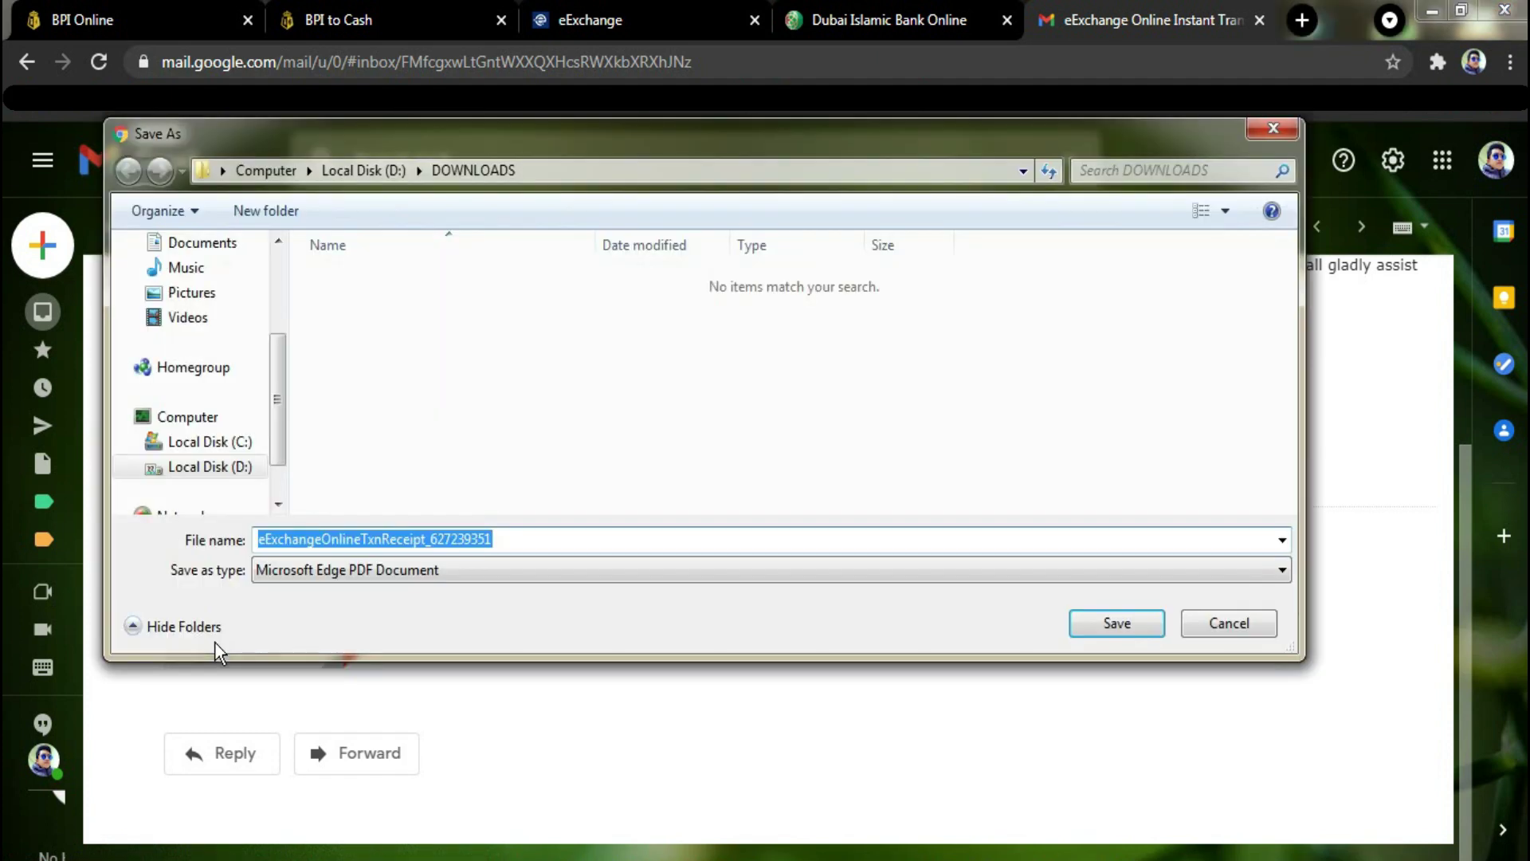
{"action": "left_click", "coordinate": [1272, 129]}
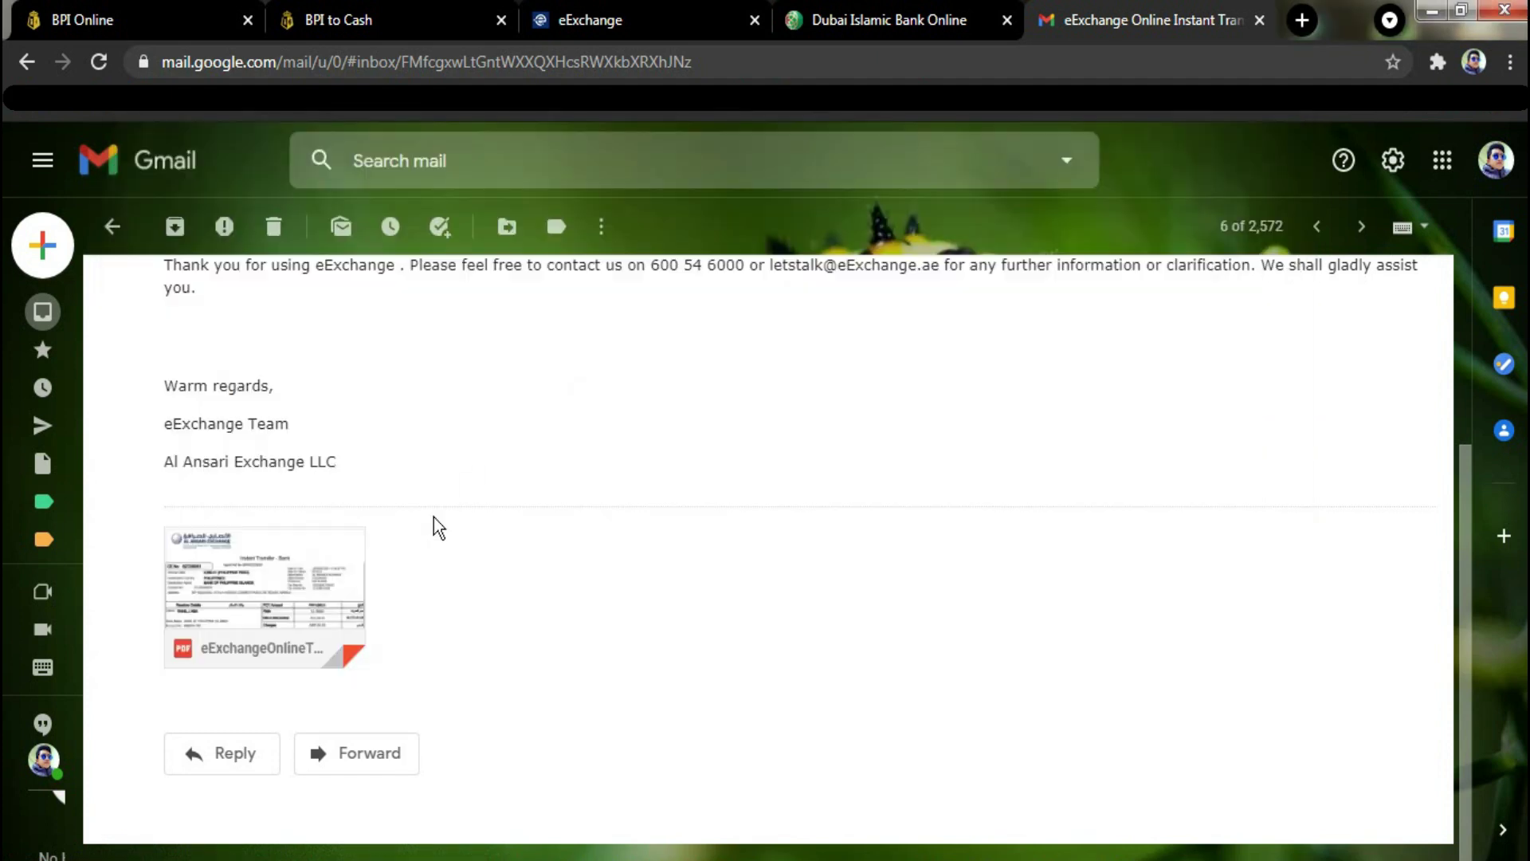
{"action": "left_click", "coordinate": [267, 578]}
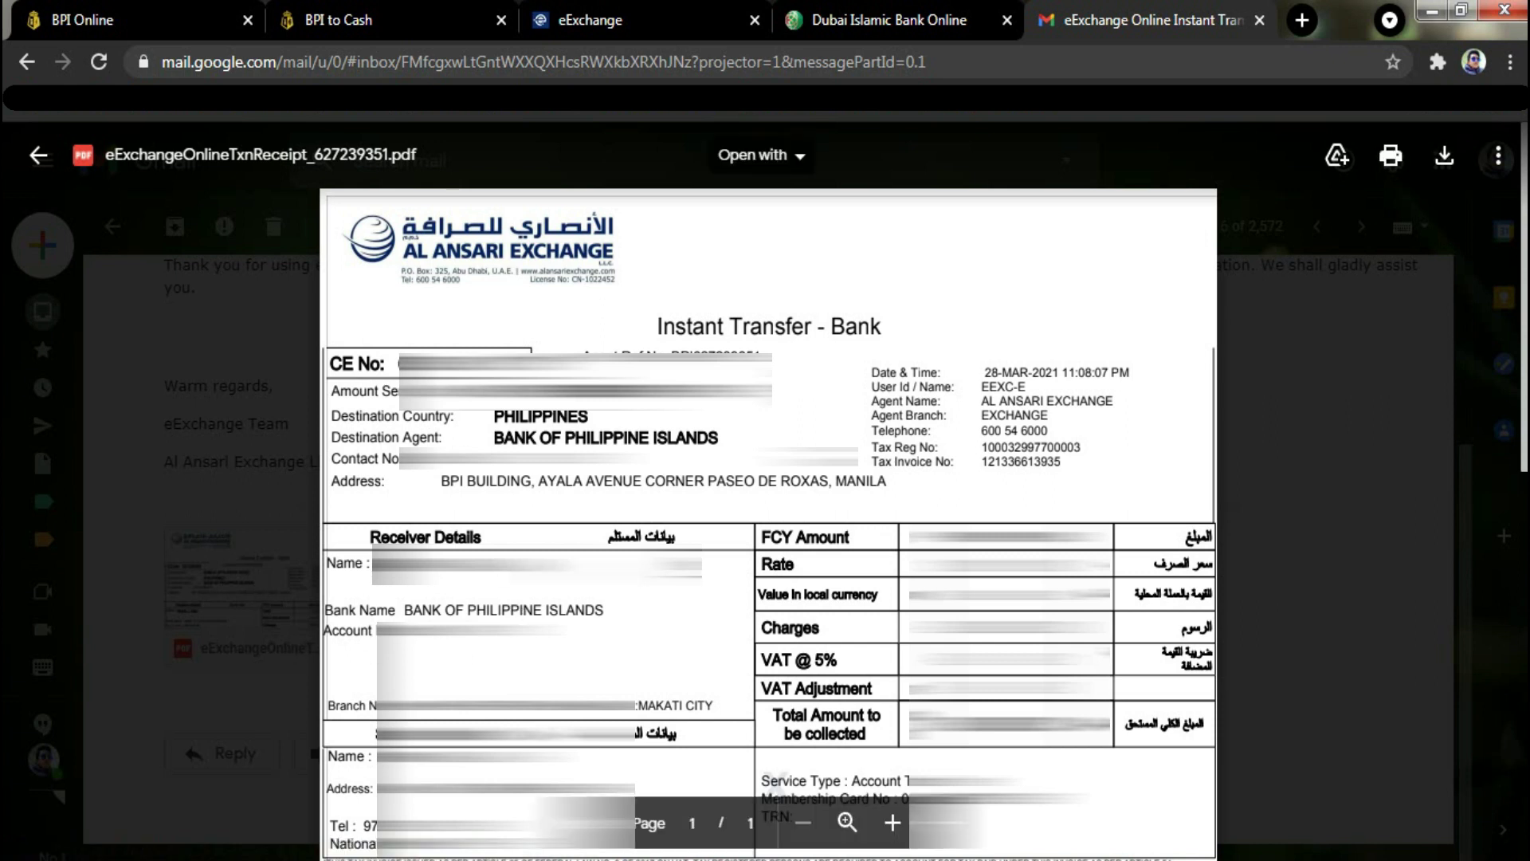